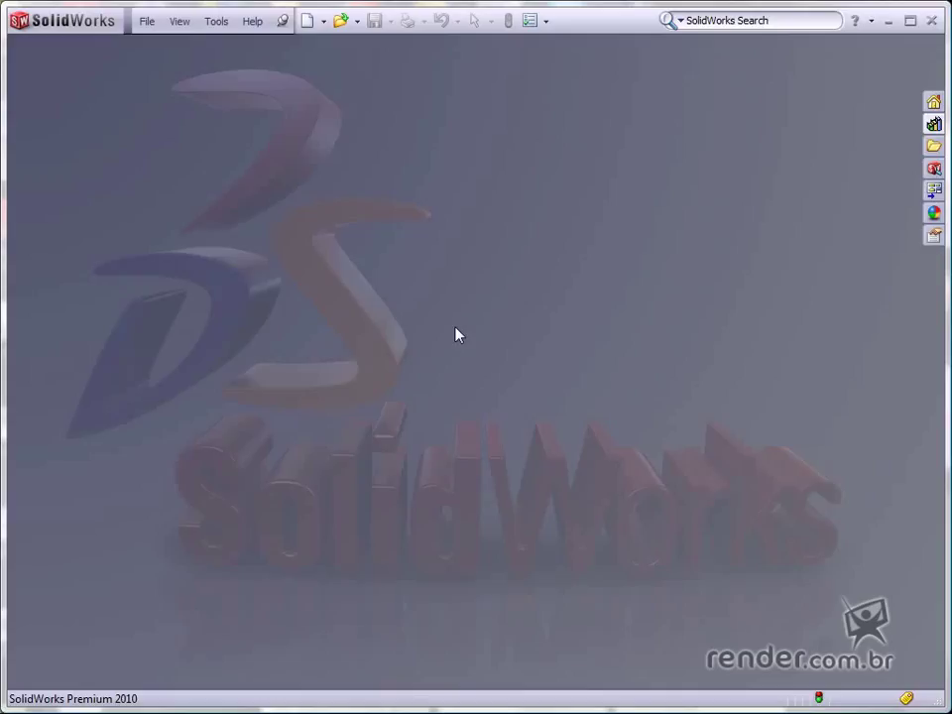
Open the Garra Mecânica.SLDASM assembly from the recent documents list
key("r")
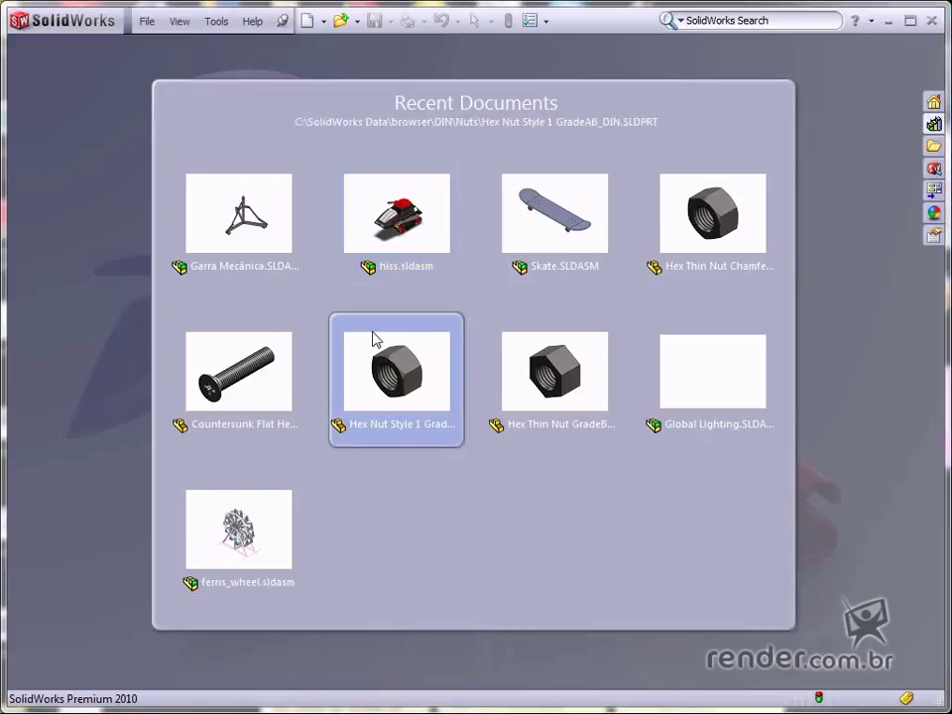
left_click(261, 236)
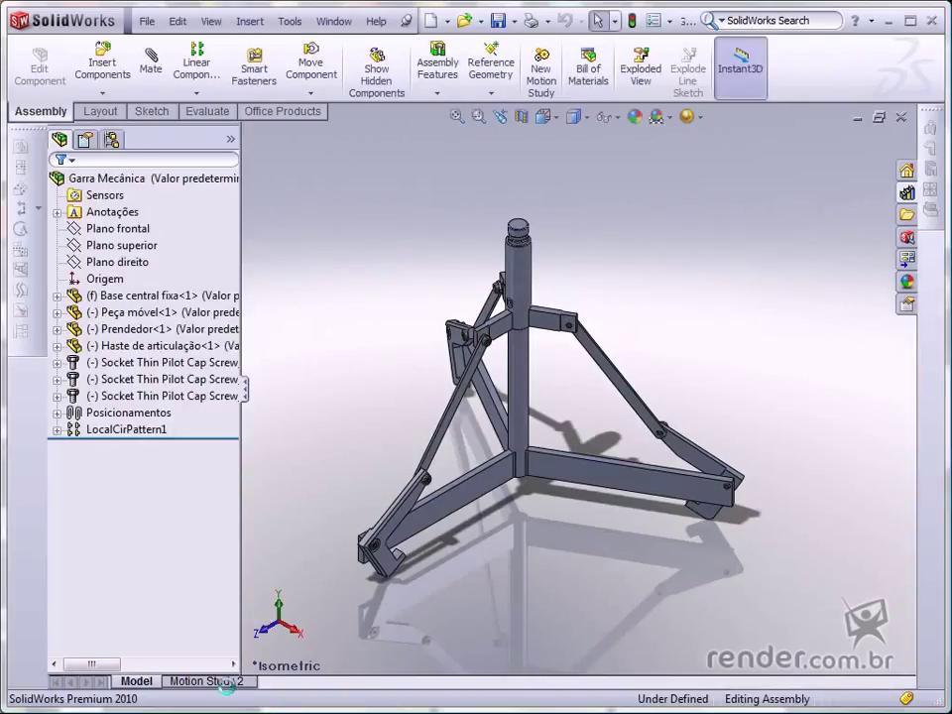
Switch to the Motion Study 2 timeline, showing the component keys at 0 sec
left_click(226, 683)
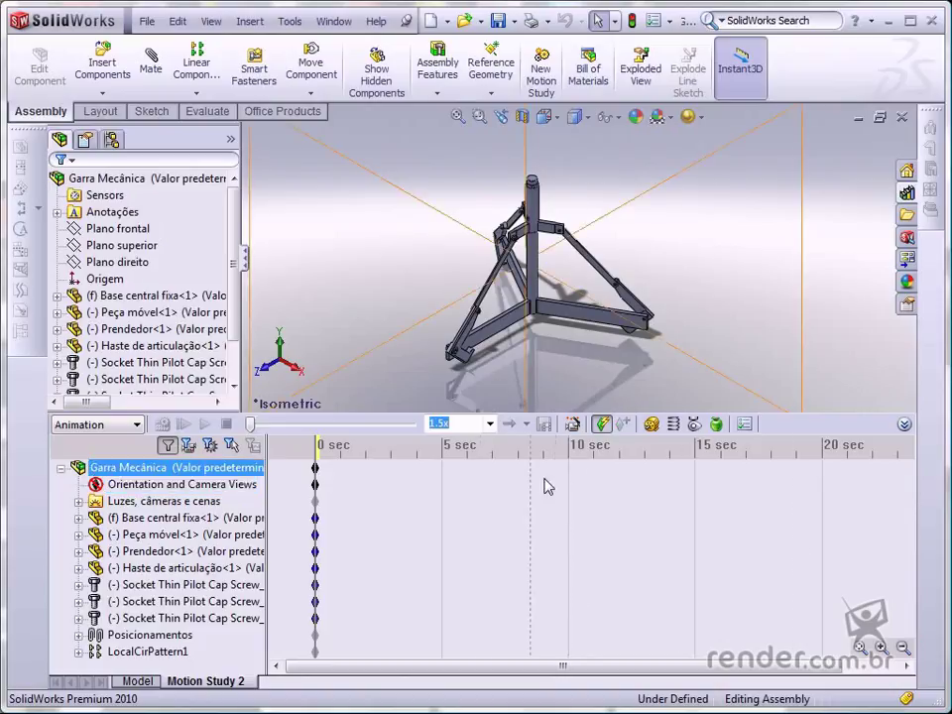
left_click(567, 488)
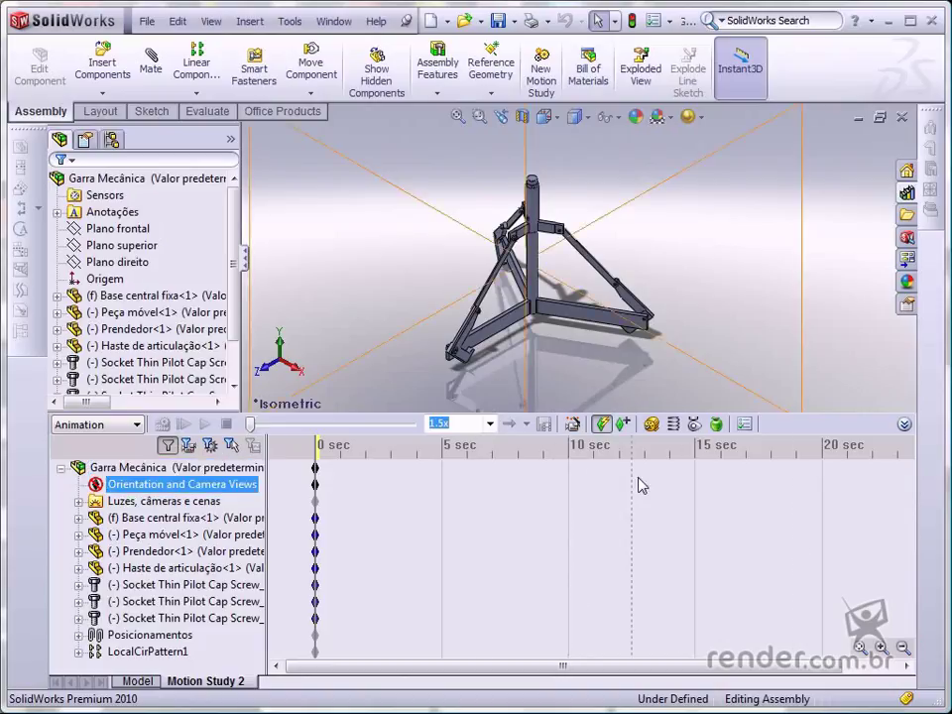
left_click(622, 400)
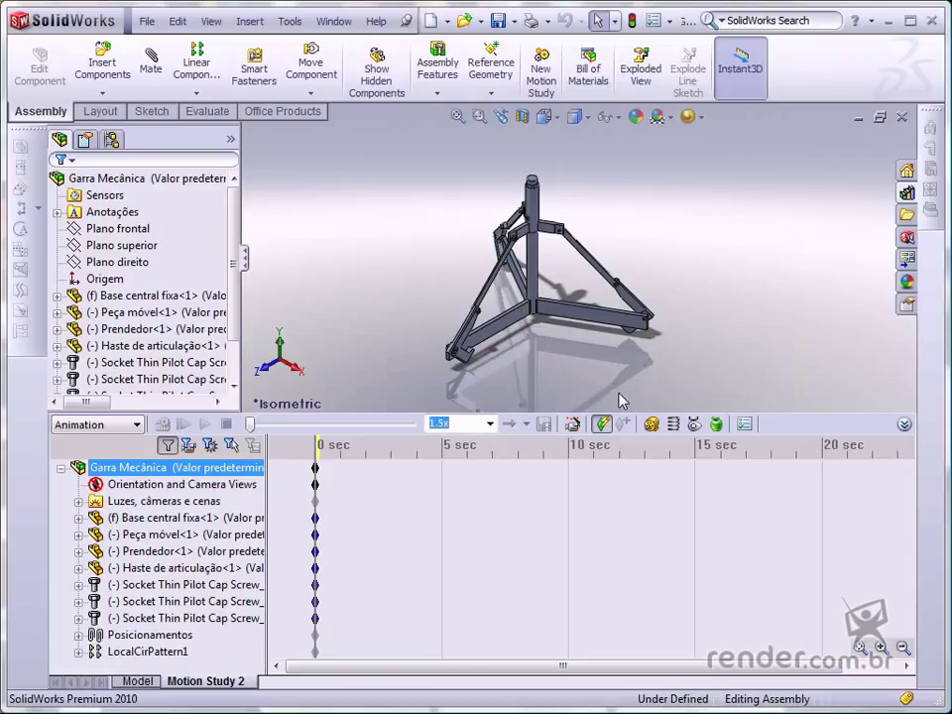
Set Motion Study 2 to Basic Motion, test-drag the grip's sliding part, and start a motor
left_click(138, 424)
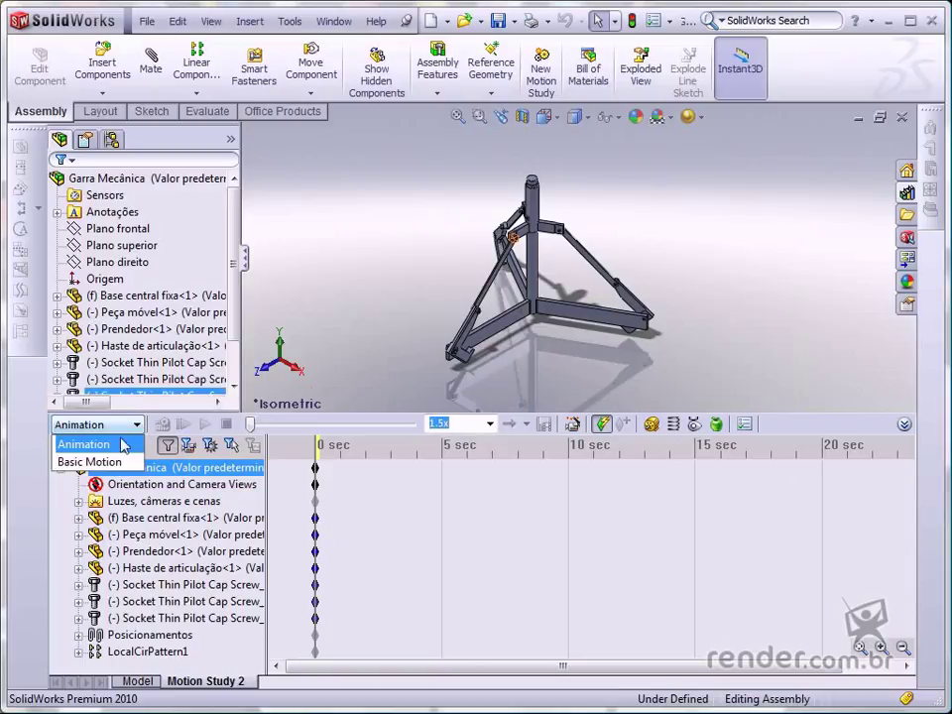
left_click(98, 462)
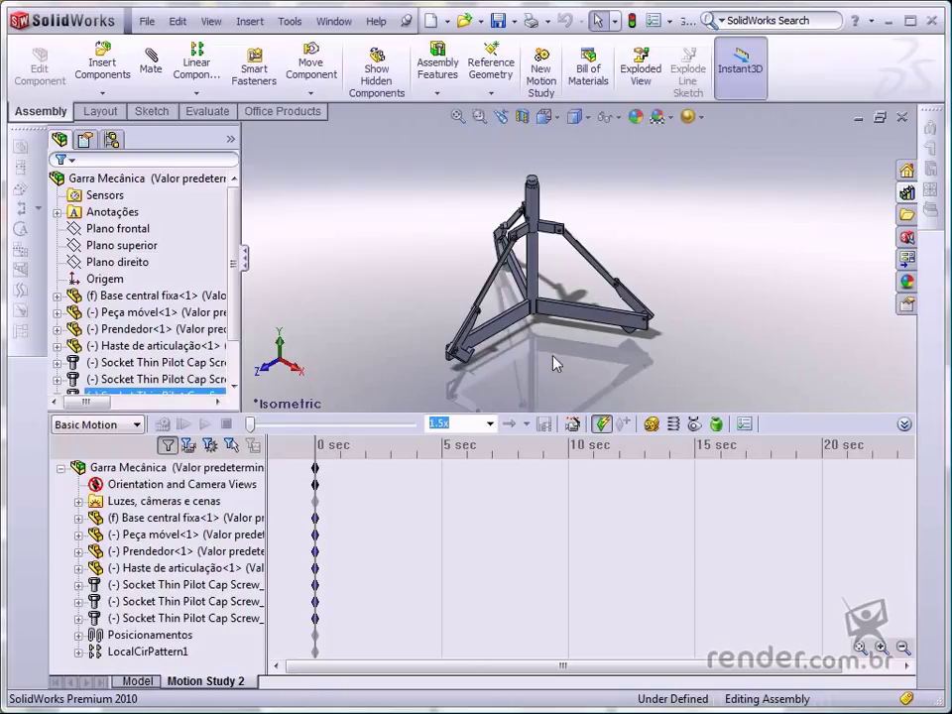
scroll(535, 246, "down", 3)
middle_click_drag(532, 248, 496, 307)
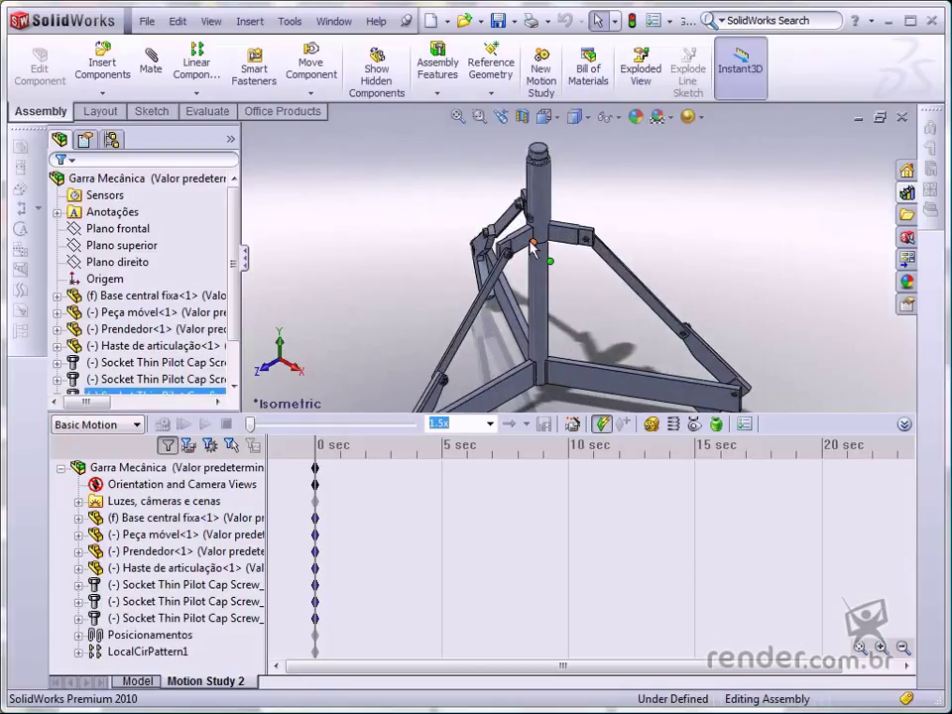
left_click(489, 311)
left_click_drag(488, 311, 630, 240)
left_click(629, 240)
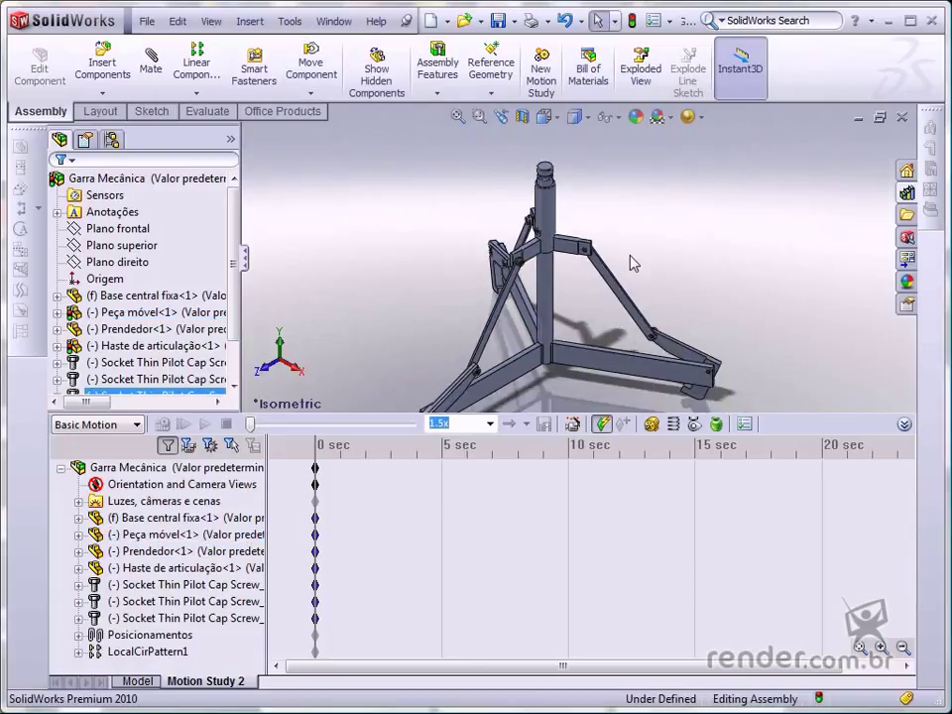
left_click(651, 424)
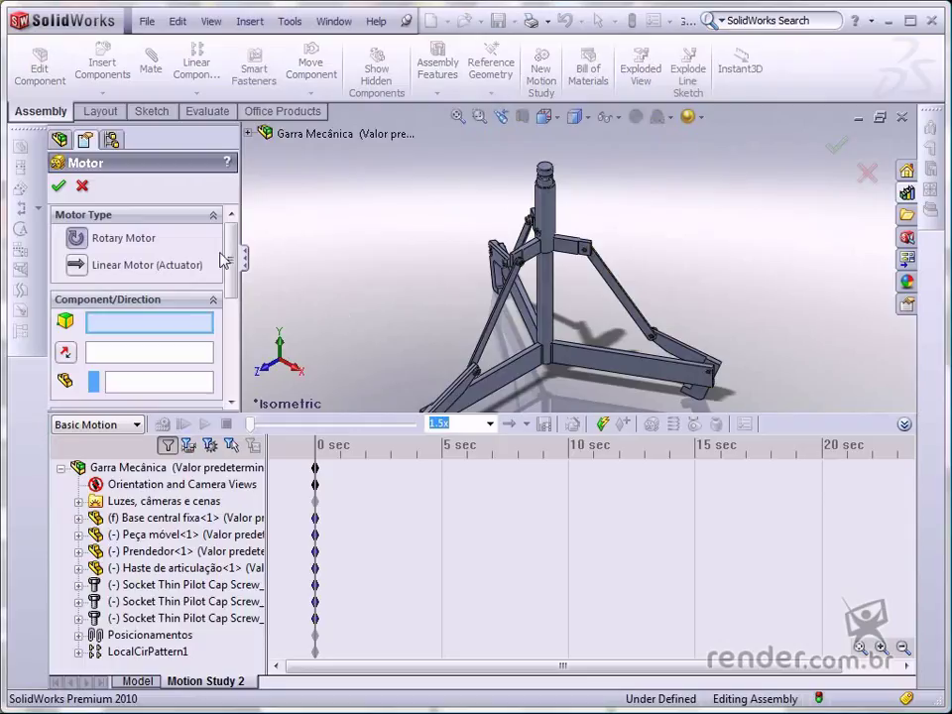
Make it a linear motor on the Peça móvel-1 shaft face and show its motion profiles
left_click(78, 265)
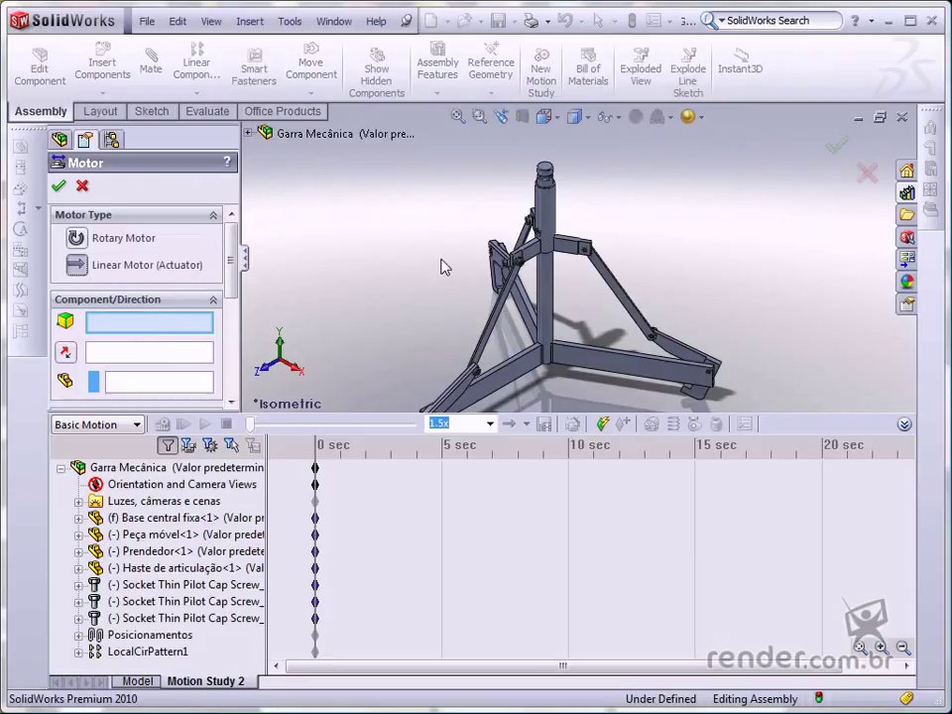
left_click(548, 220)
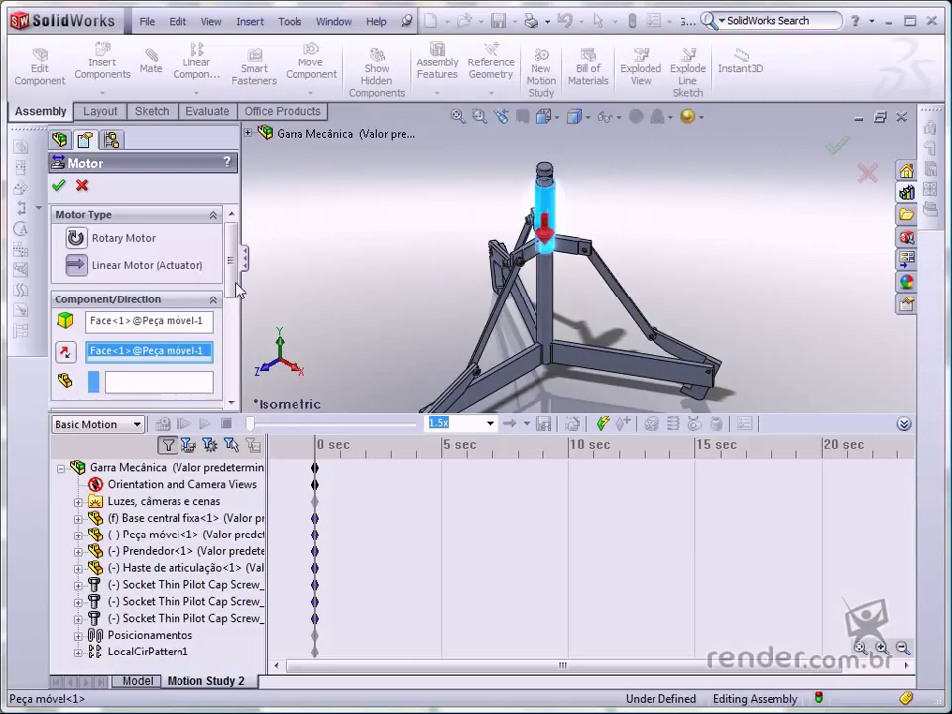
scroll(231, 270, "down", 1)
left_click_drag(231, 270, 227, 341)
left_click(157, 244)
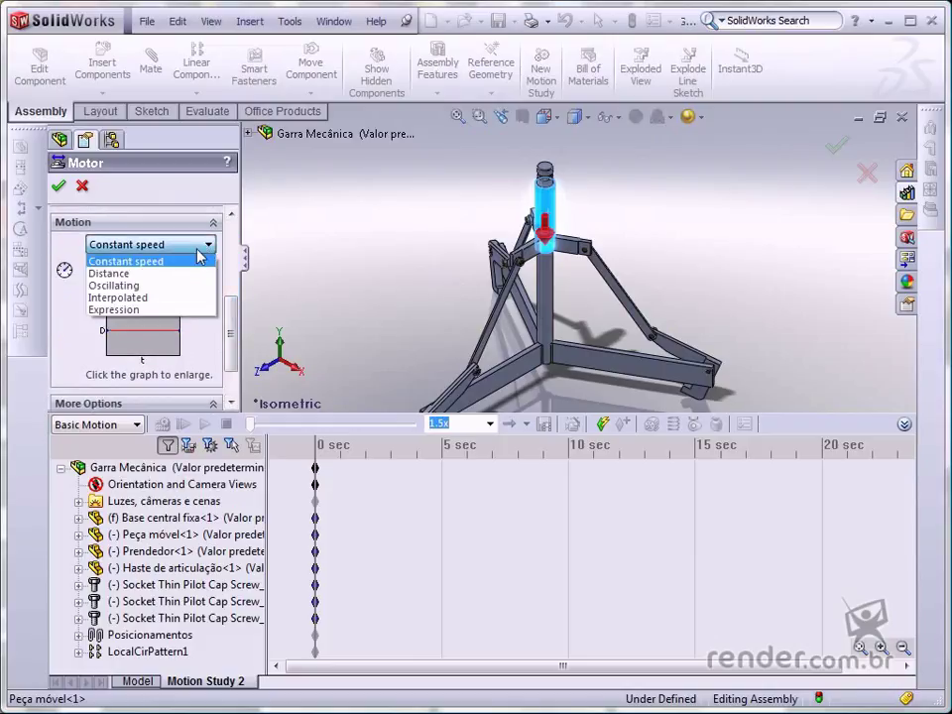
Keep Constant speed, set 42mm/s, preview the graph, and confirm LinearMotor1
left_click(132, 261)
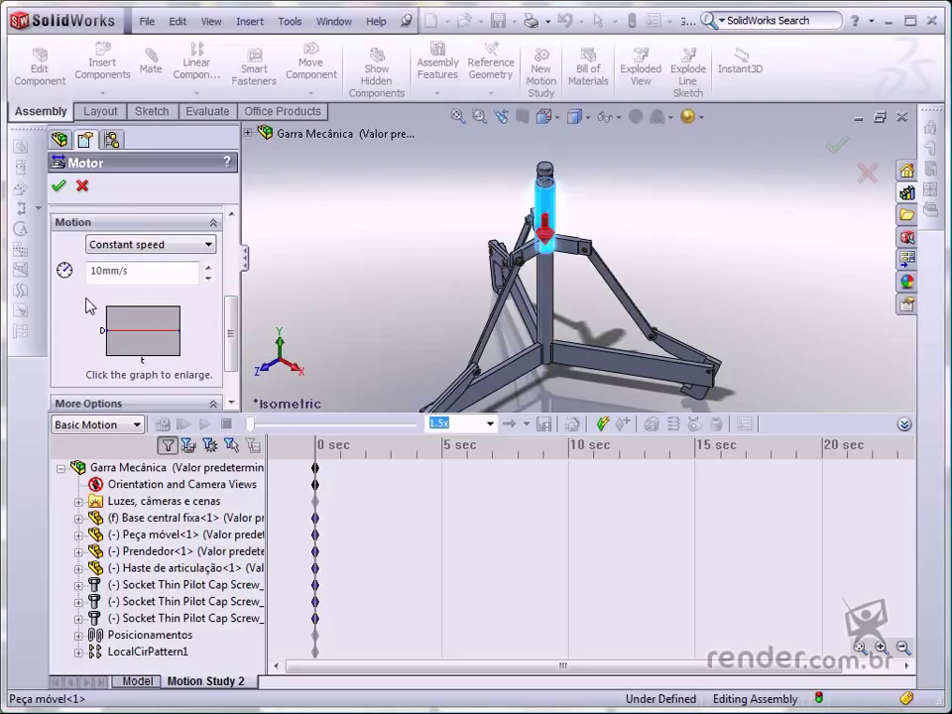
left_click_drag(132, 270, 72, 283)
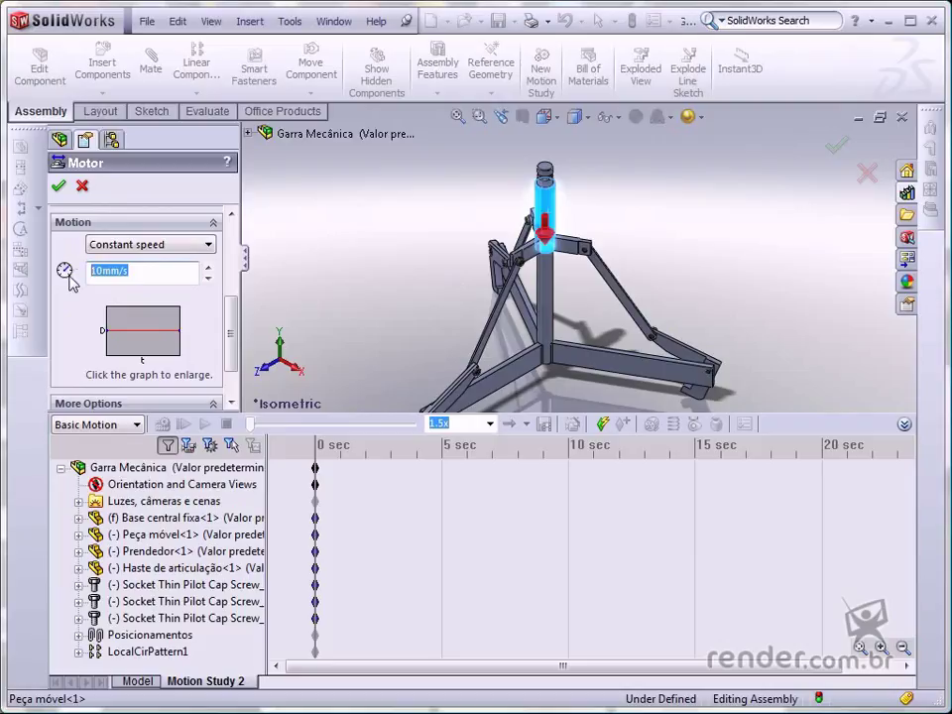
type("42")
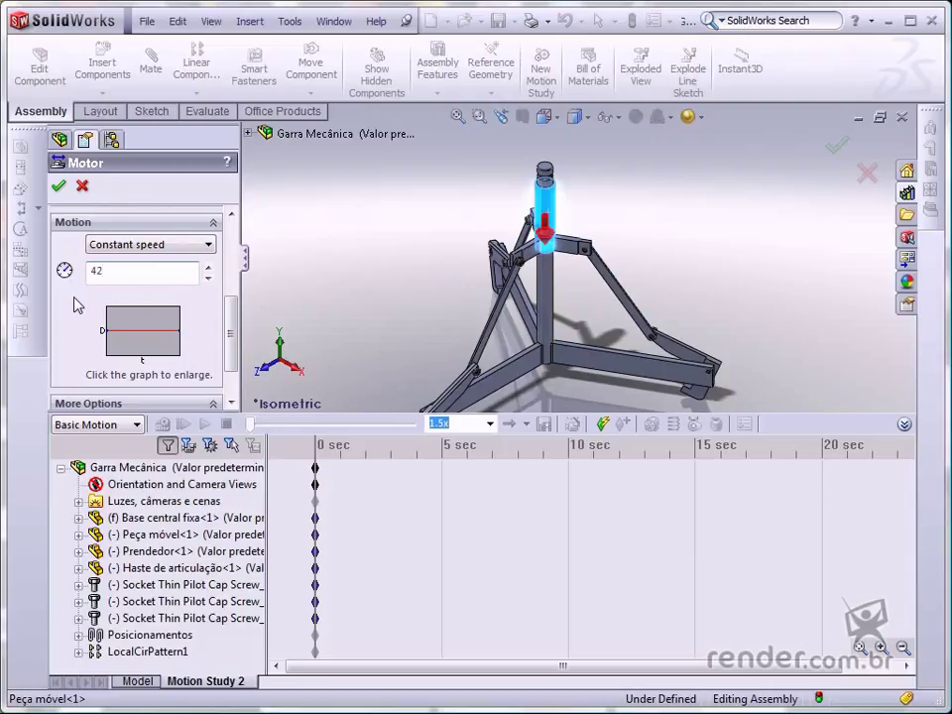
left_click(147, 340)
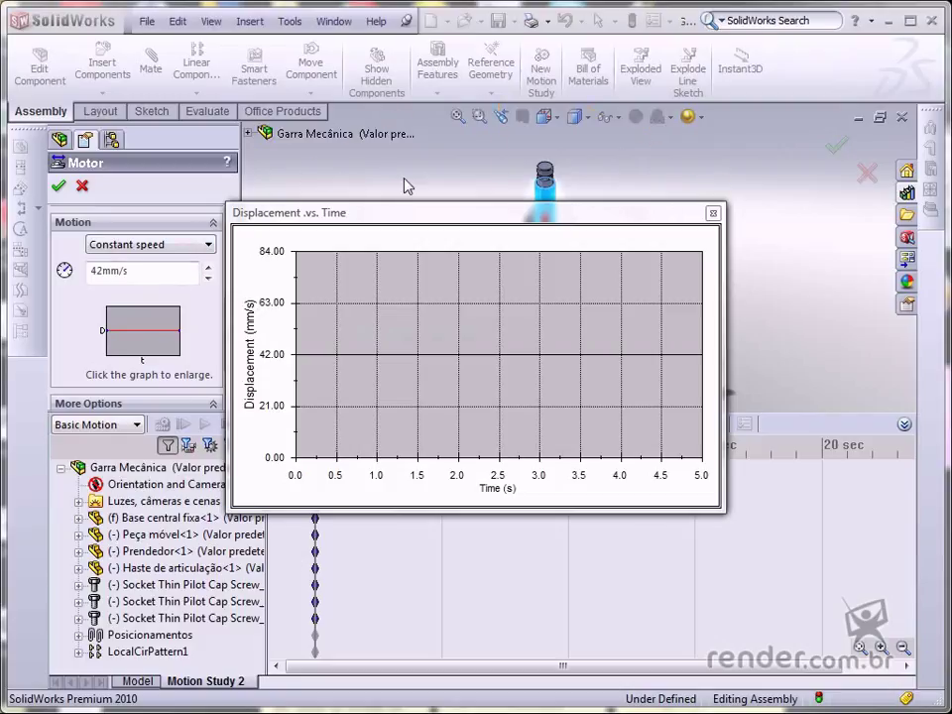
left_click(712, 214)
left_click(836, 151)
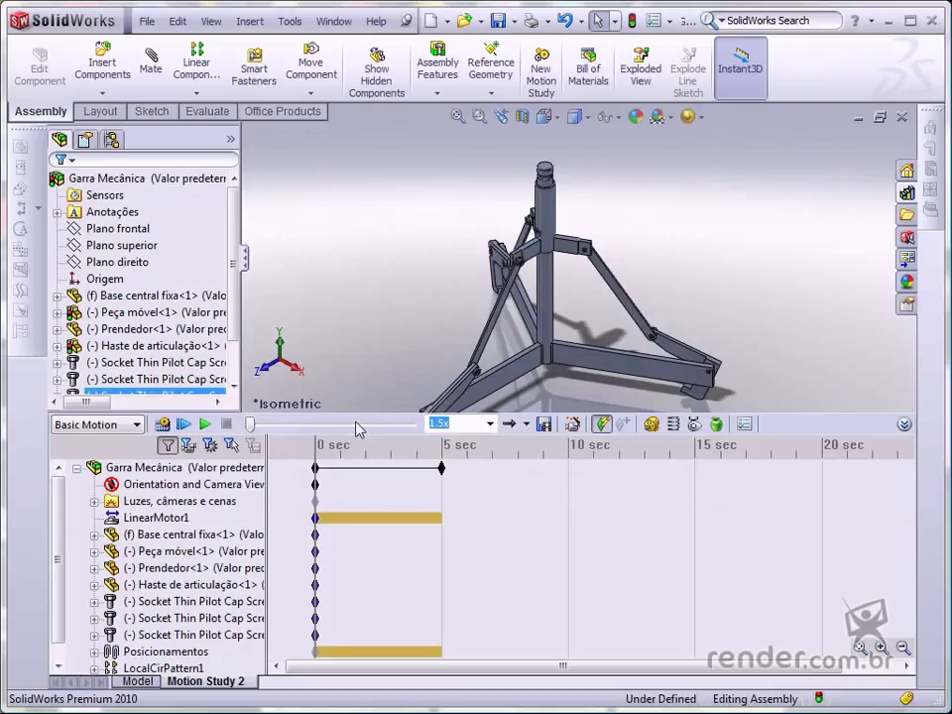
left_click(156, 517)
left_click(286, 568)
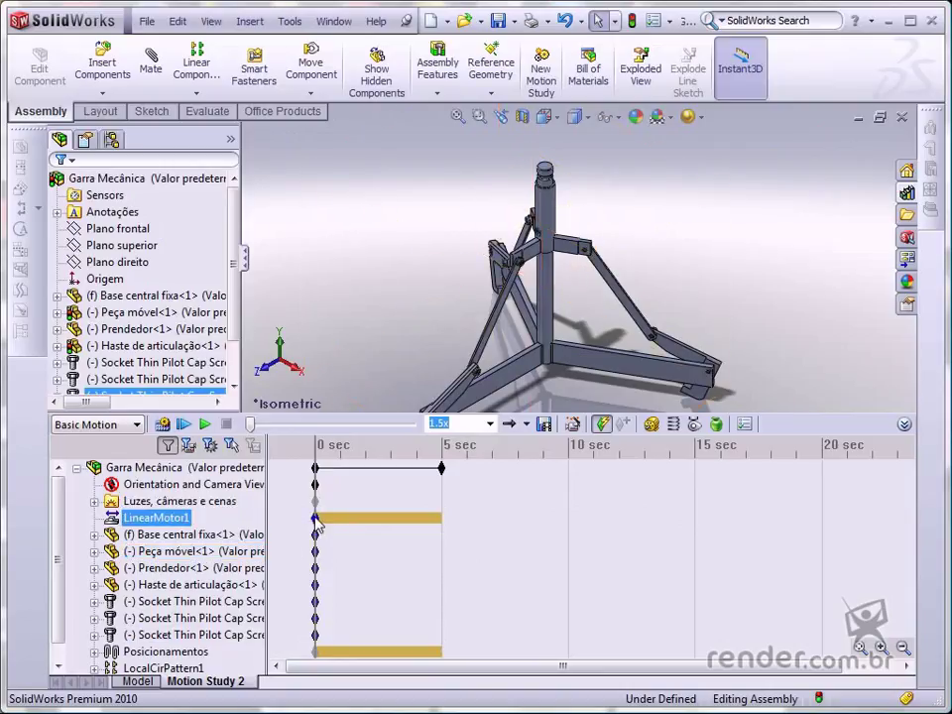
mouse_move(315, 519)
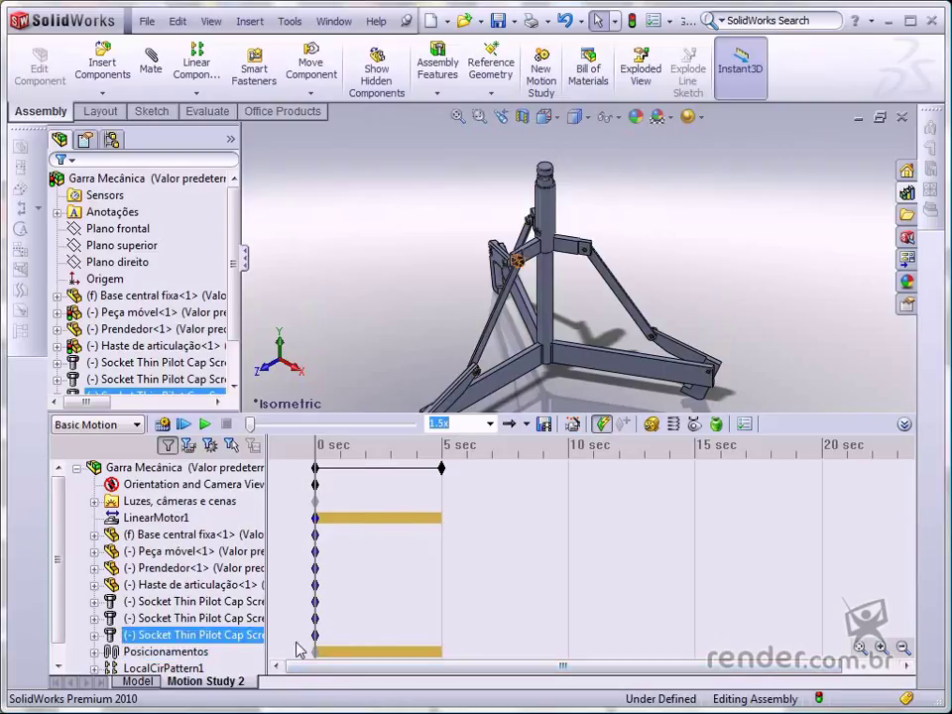
left_click(525, 424)
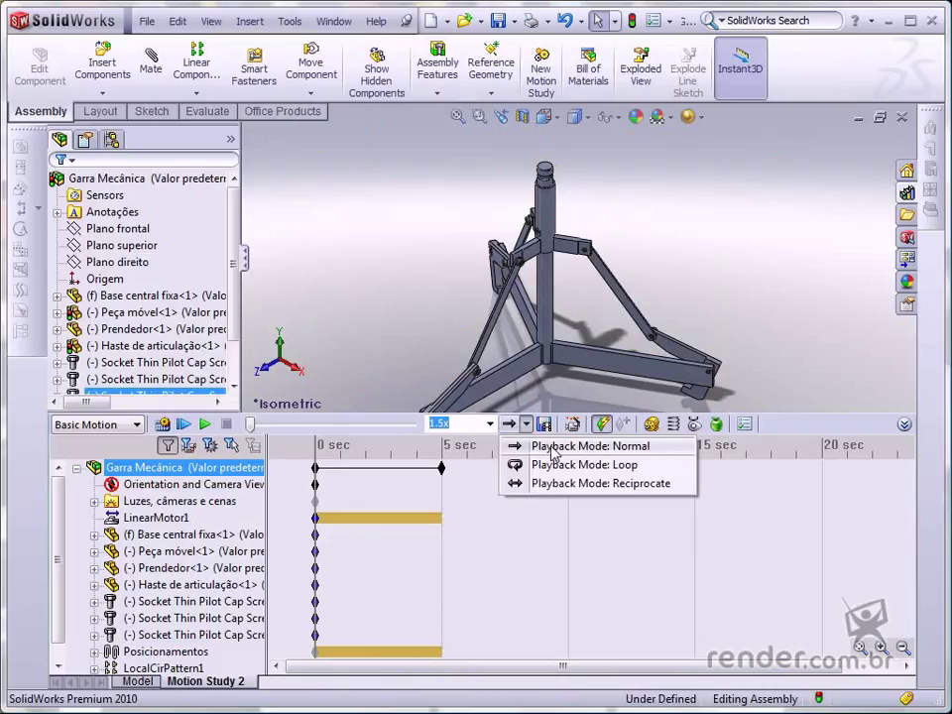
left_click(545, 452)
left_click_drag(543, 460, 474, 480)
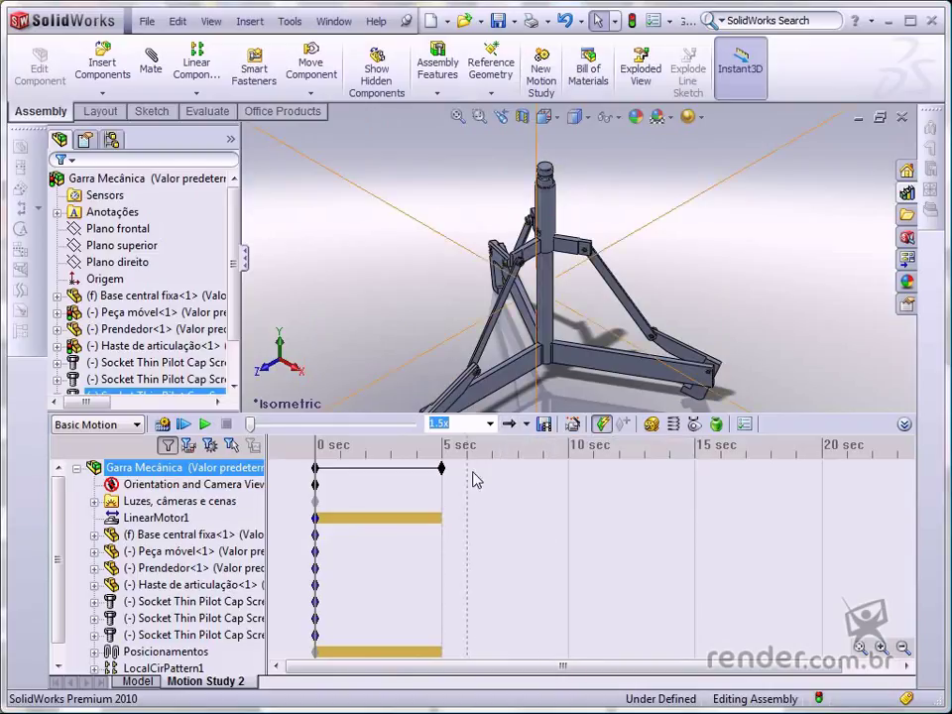
left_click(489, 423)
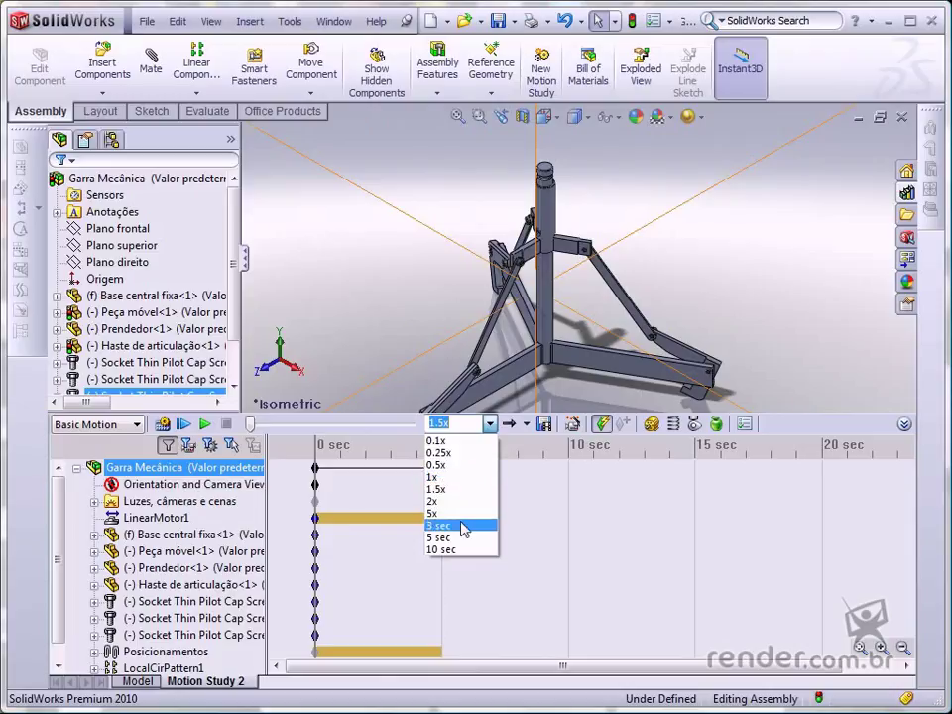
left_click(459, 490)
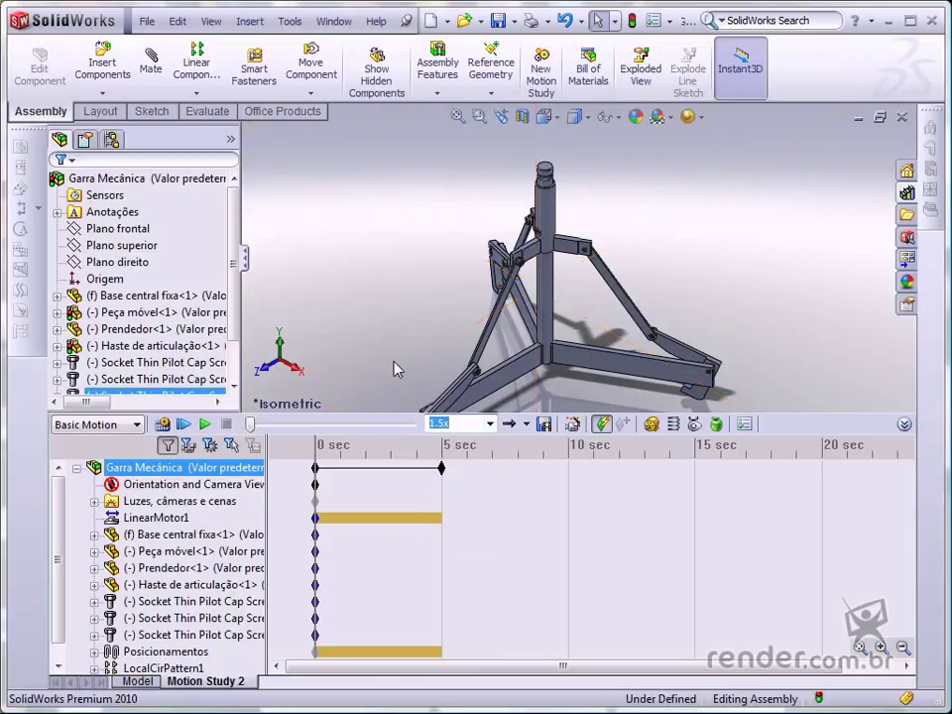
Calculate Motion Study 2 and play back the 5-second opening of the grip's arms
left_click(163, 424)
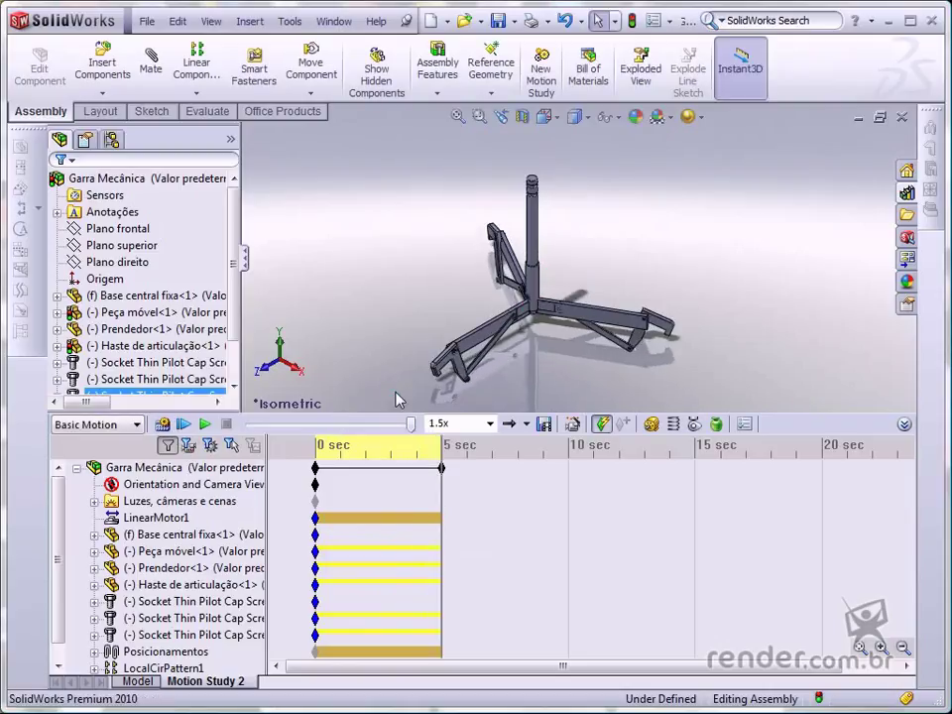
left_click(205, 423)
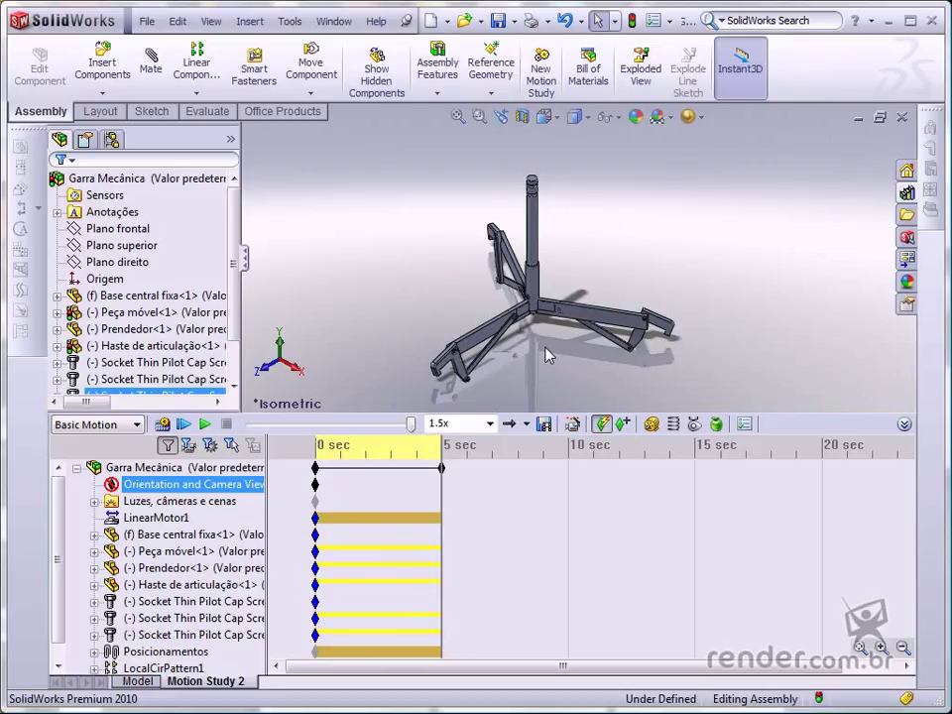
Start a second linear motor on the Peça móvel shaft face with reversed direction
left_click(651, 424)
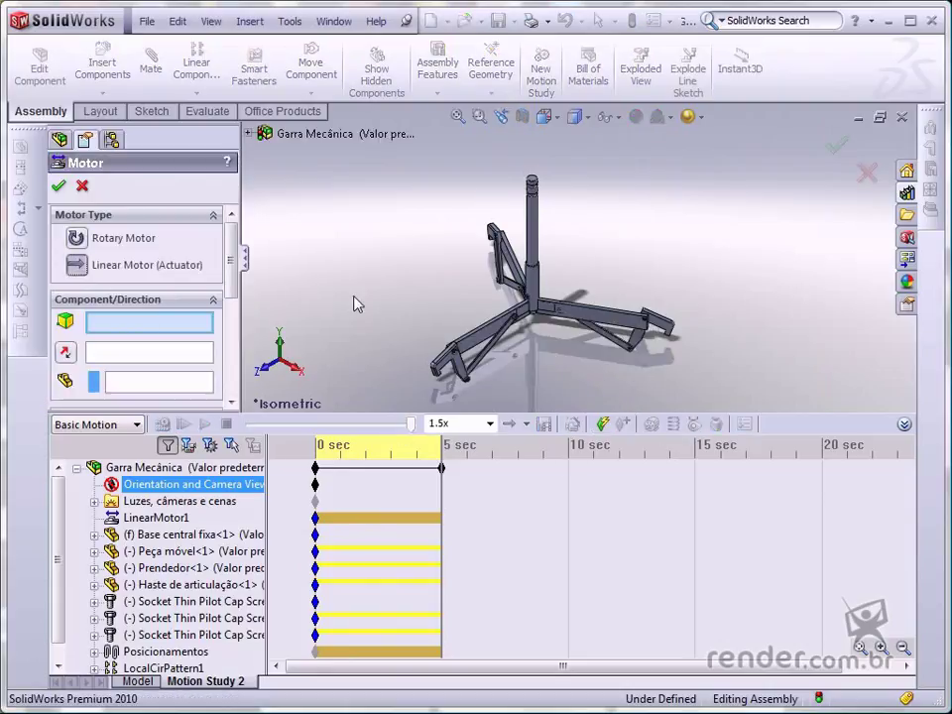
left_click(532, 296)
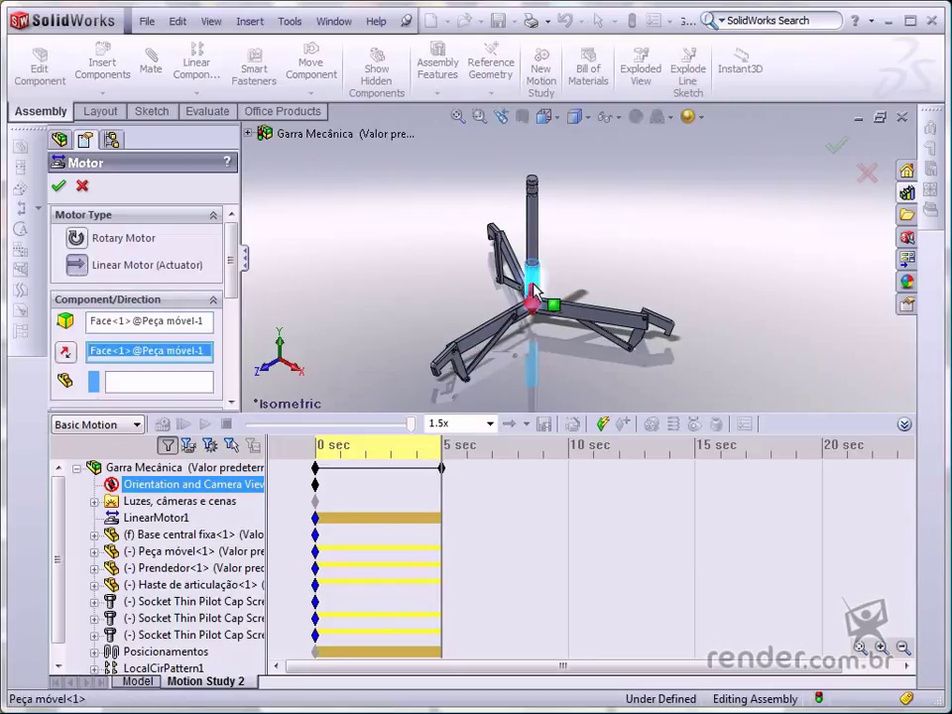
left_click(65, 351)
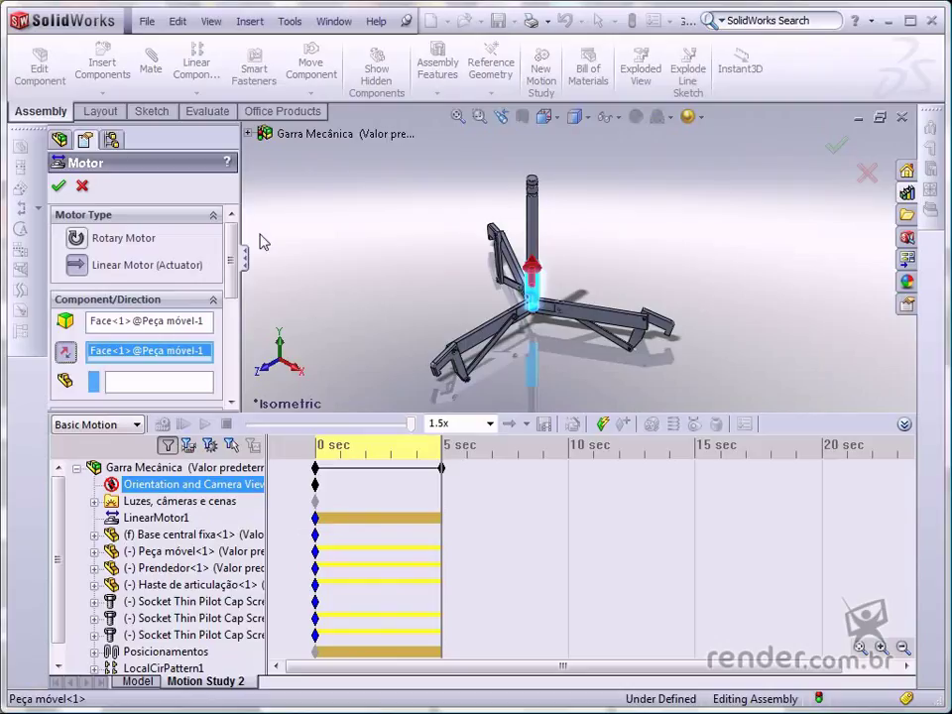
scroll(231, 253, "down", 2)
scroll(231, 253, "down", 4)
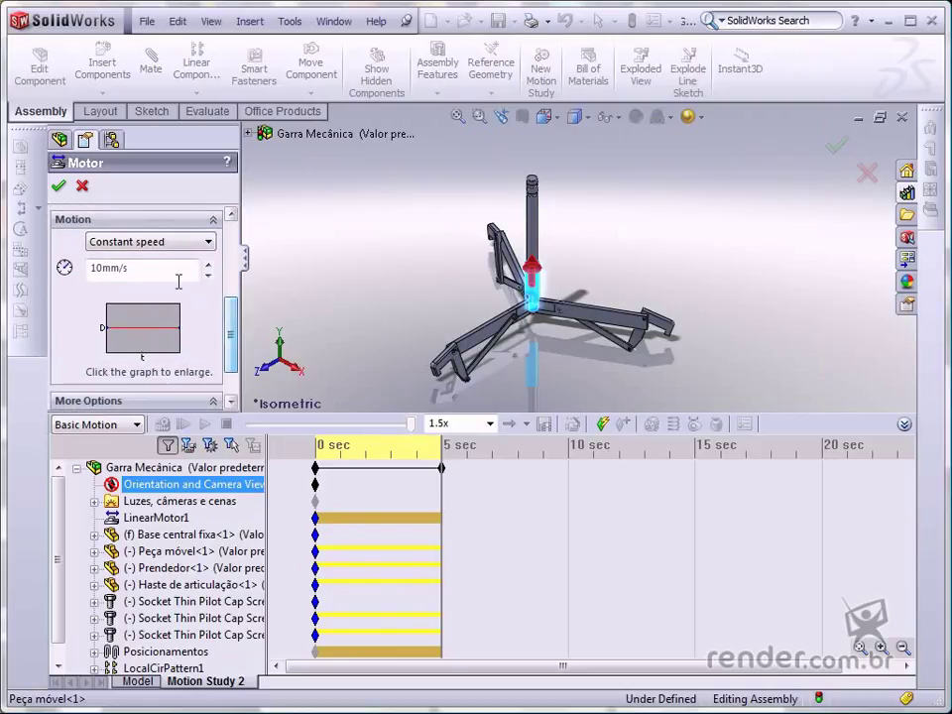
left_click(159, 268)
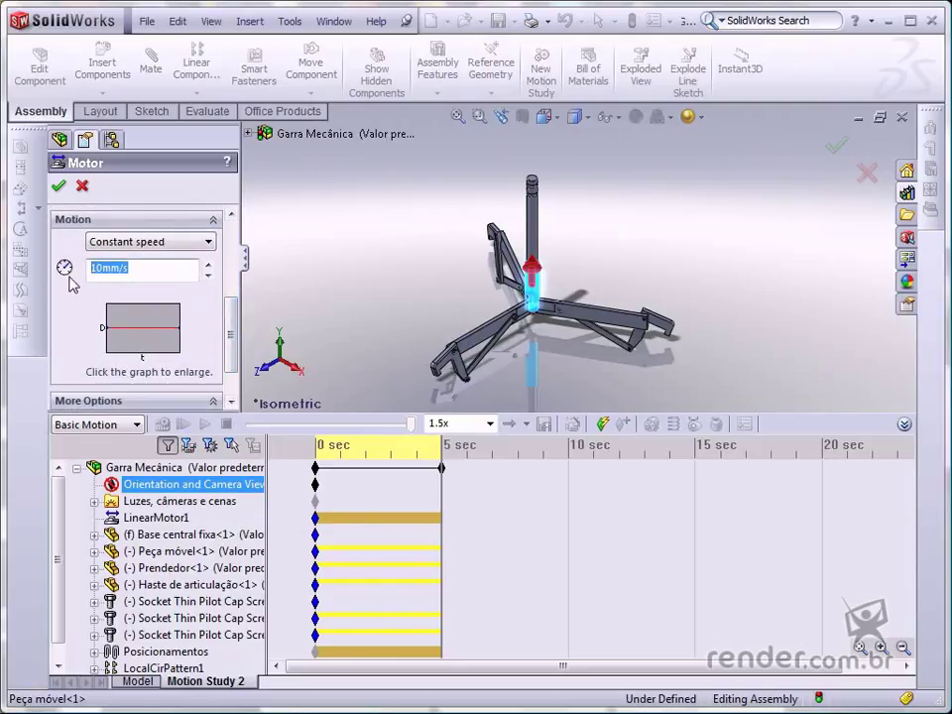
Confirm LinearMotor2 at 42mm/s and switch it Off at its 0 sec key
type("42")
left_click(59, 185)
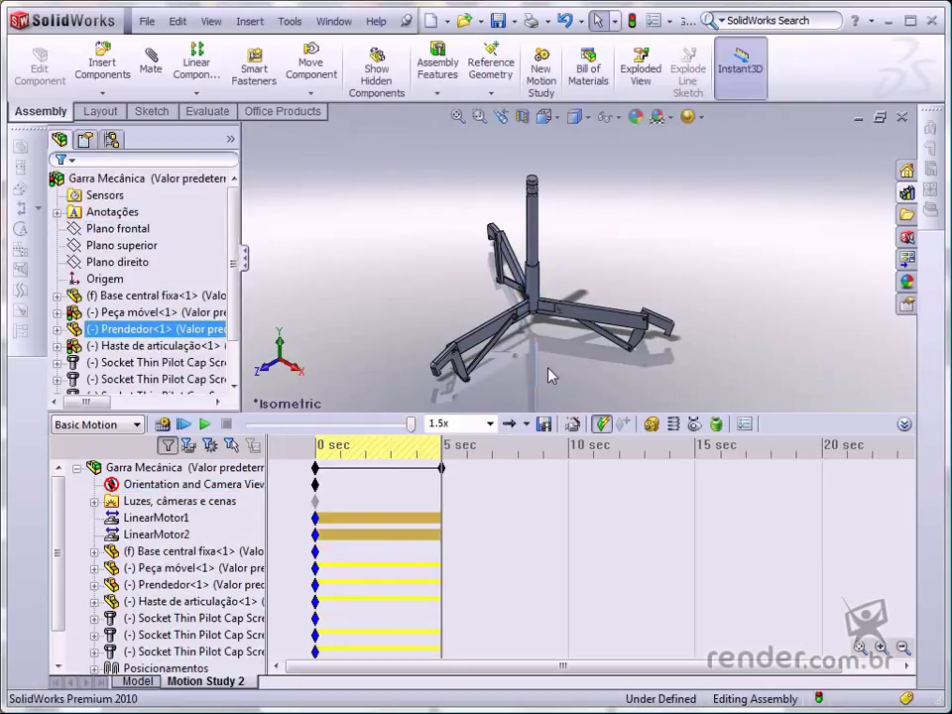
left_click(316, 535)
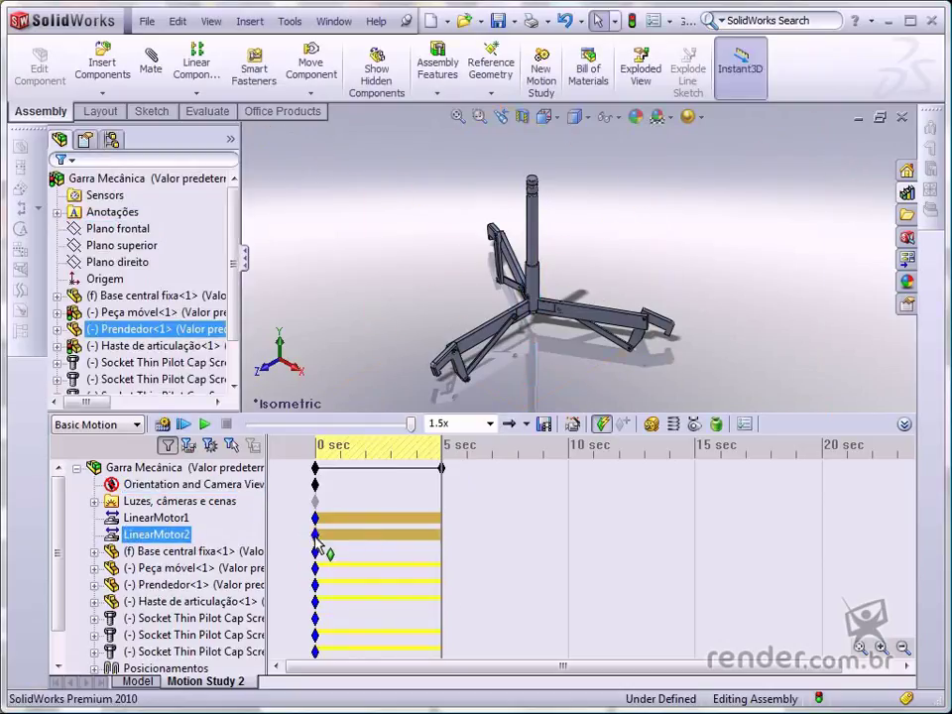
mouse_move(319, 543)
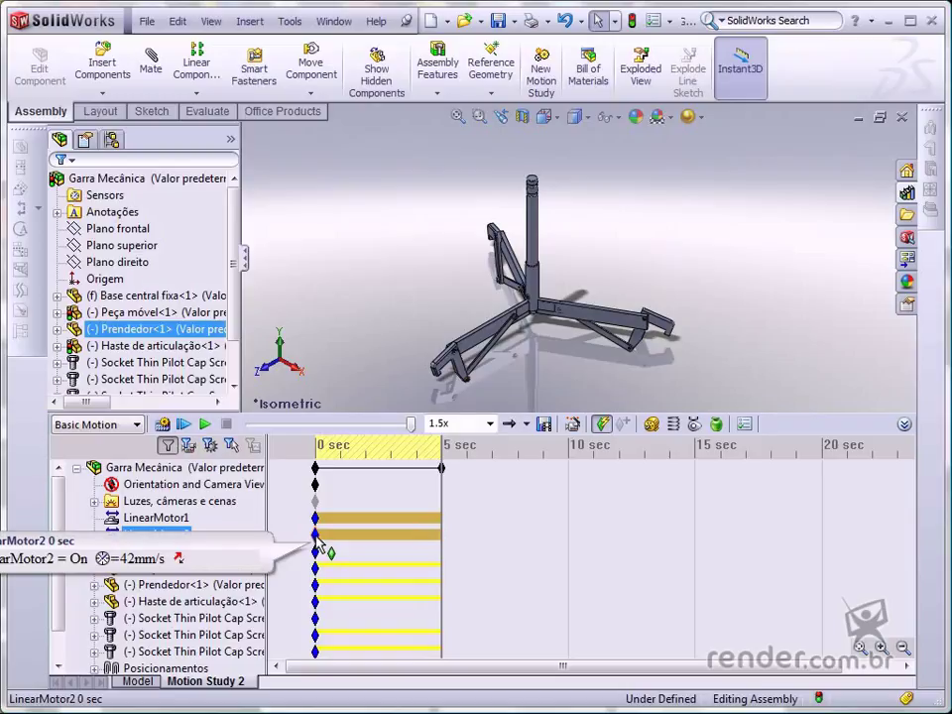
right_click(317, 541)
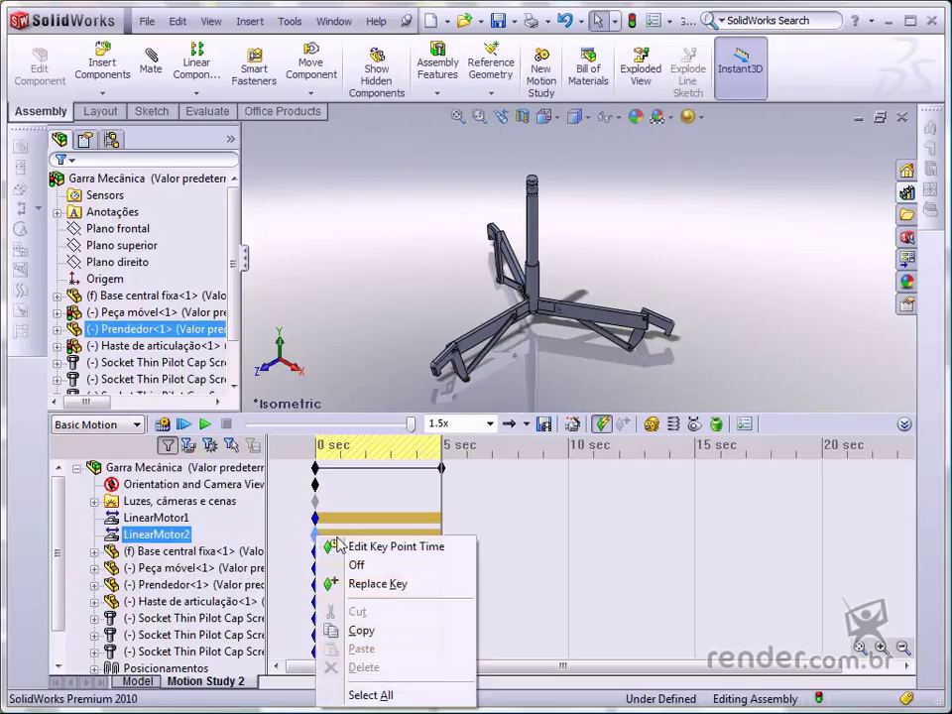
left_click(357, 566)
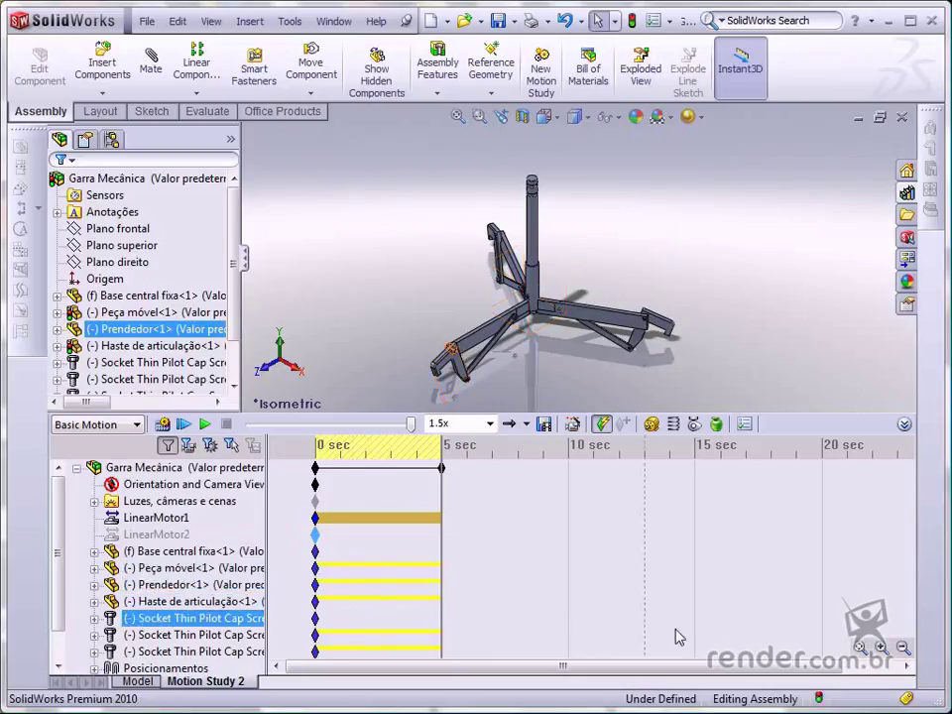
Move LinearMotor2's key out to about 9 sec on the timeline
scroll(555, 615, "up", 1)
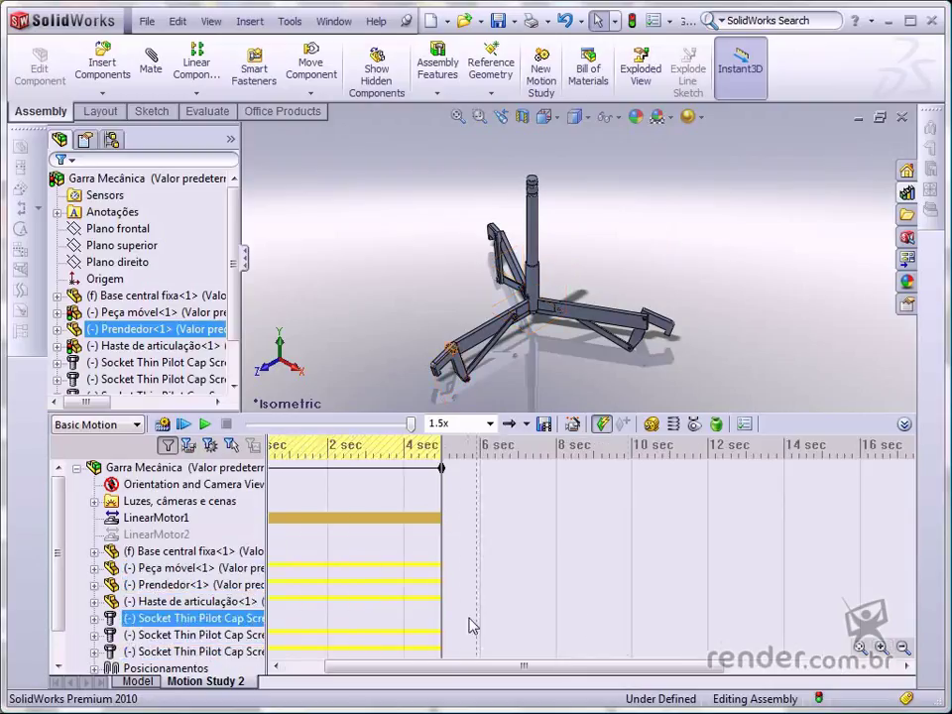
left_click_drag(437, 667, 397, 666)
left_click_drag(316, 534, 666, 531)
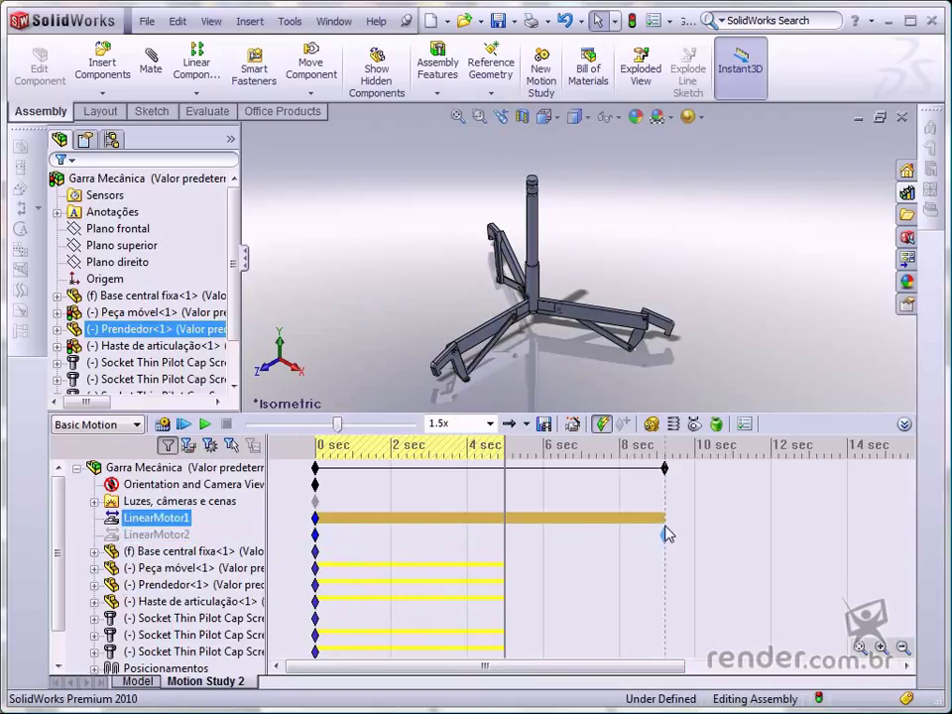
Select the assembly, Peça móvel and cap screw rows in the MotionManager tree
left_click(690, 459)
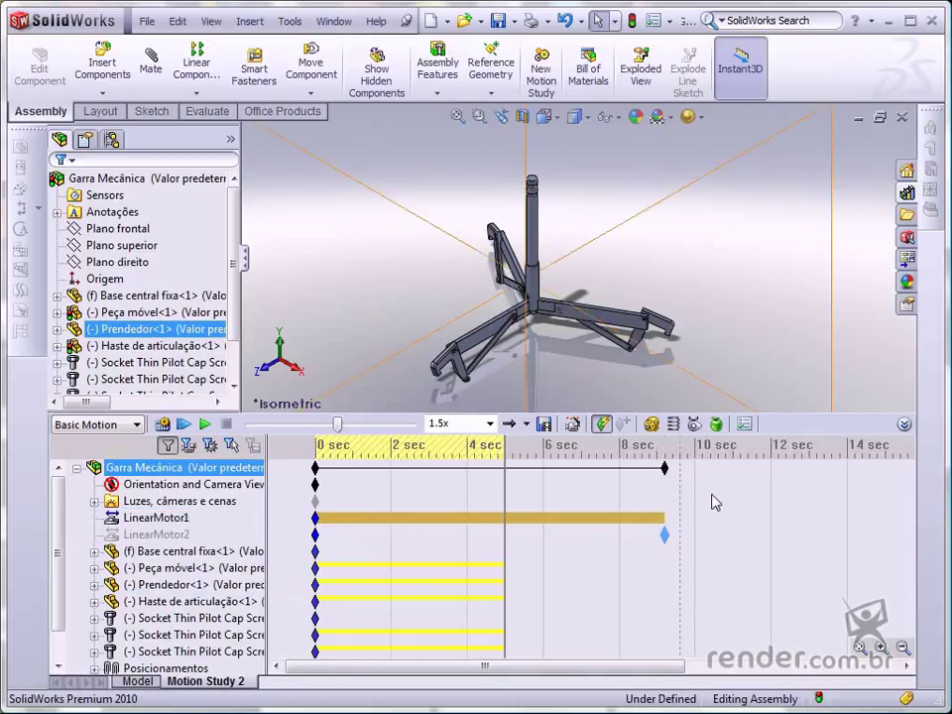
left_click(689, 484)
left_click(748, 568)
left_click(798, 634)
left_click(813, 650)
left_click(833, 635)
left_click(853, 650)
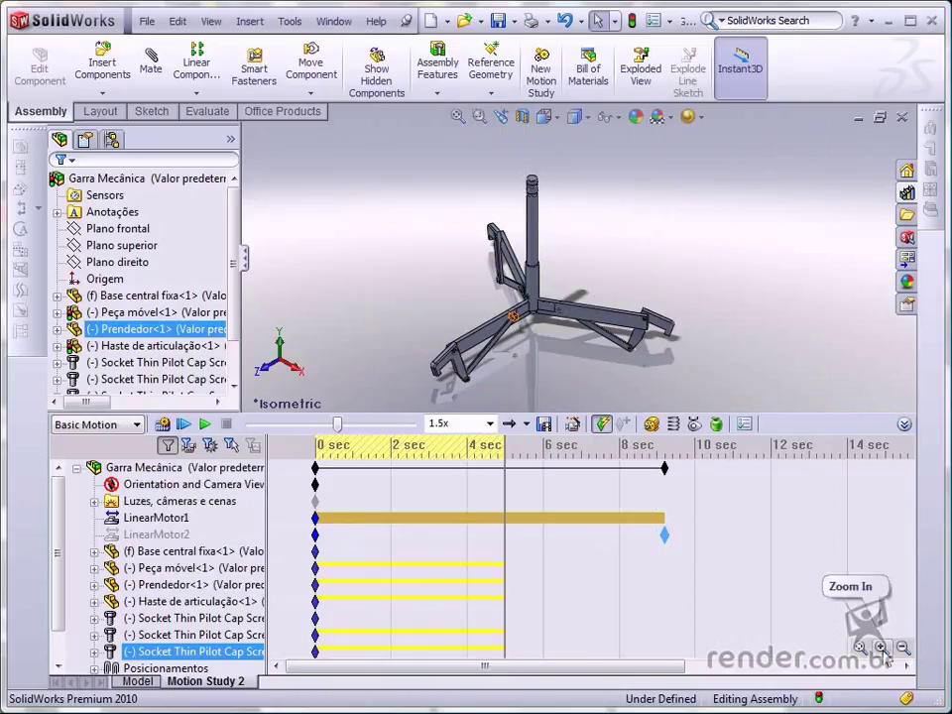
left_click(739, 568)
At 5 sec, turn LinearMotor2 On and switch LinearMotor1 Off
left_click(668, 553)
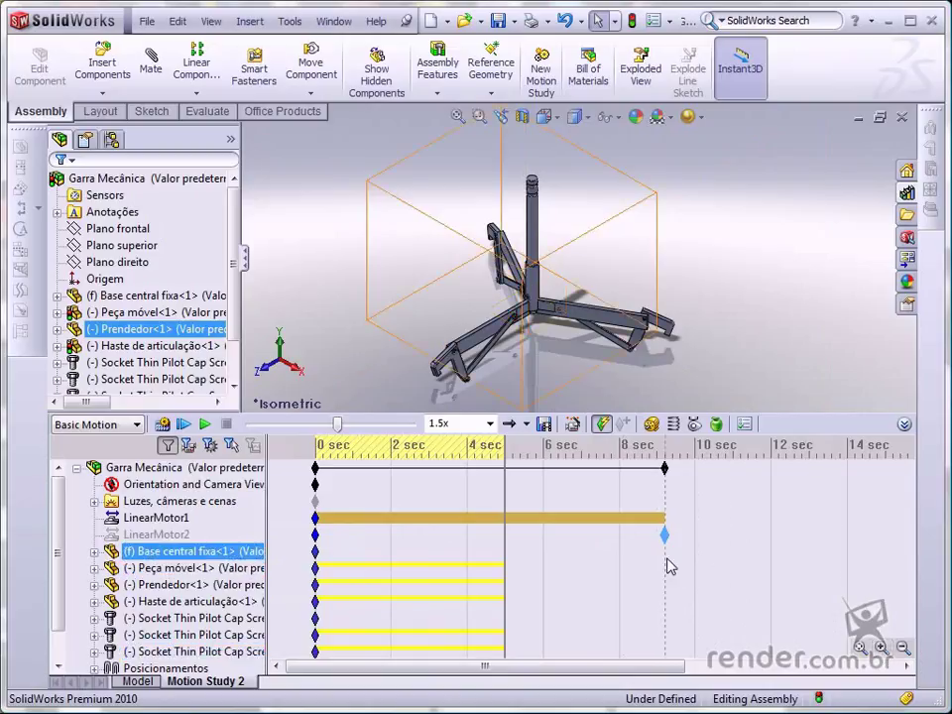
left_click(584, 536)
left_click(556, 518)
left_click(516, 535)
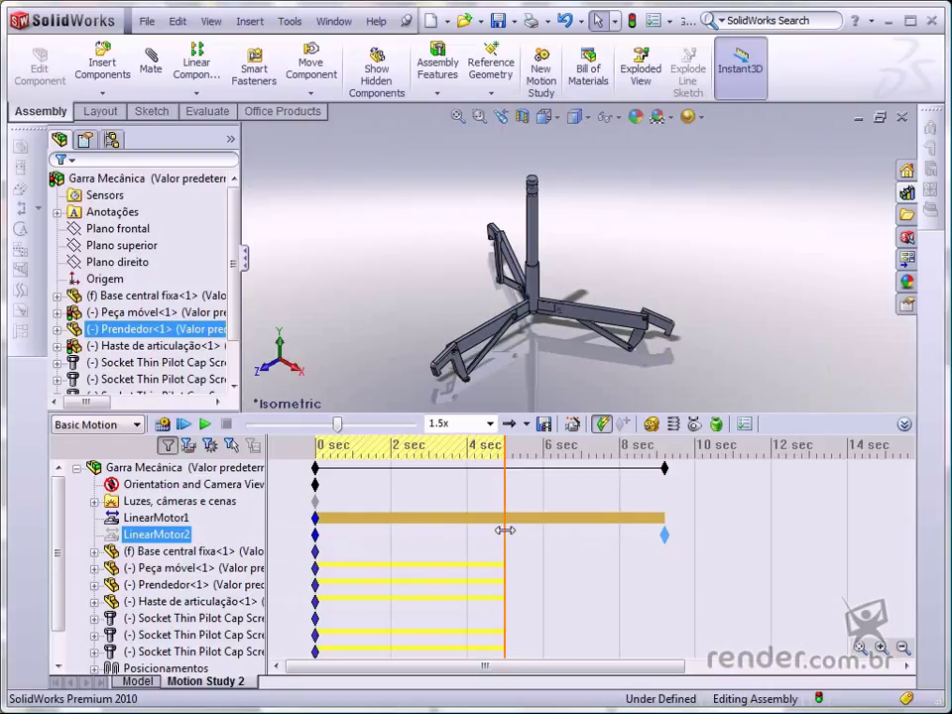
right_click(504, 531)
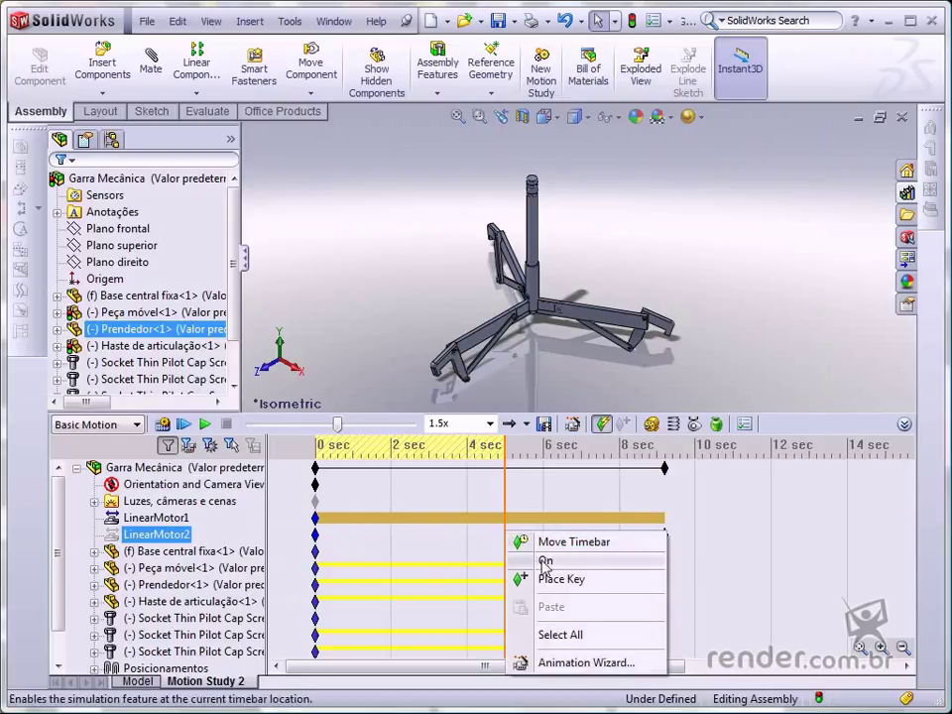
left_click(544, 562)
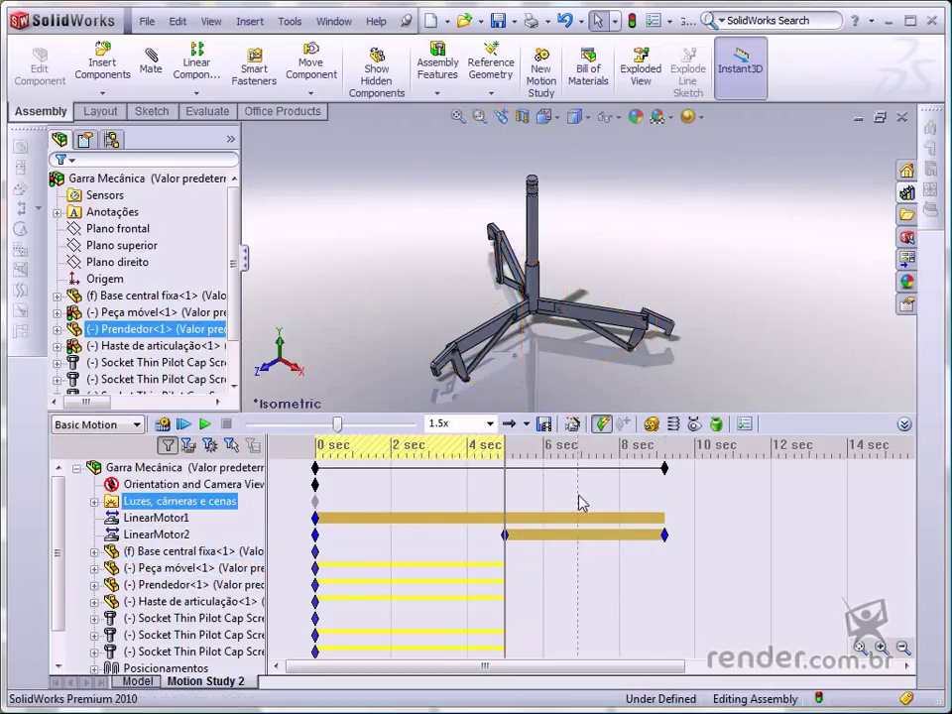
right_click(505, 520)
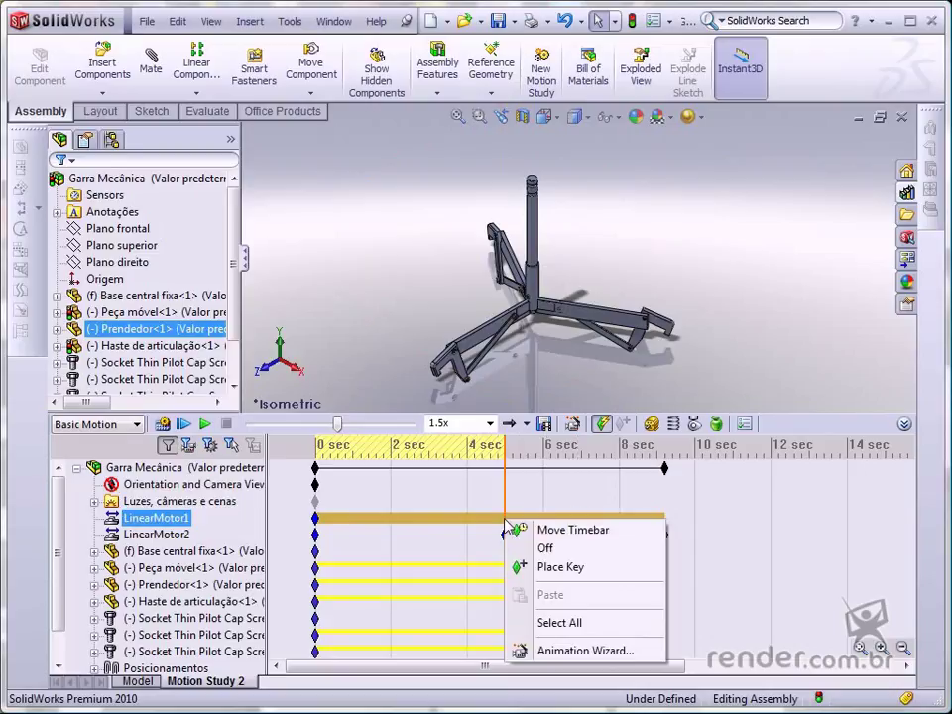
left_click(547, 551)
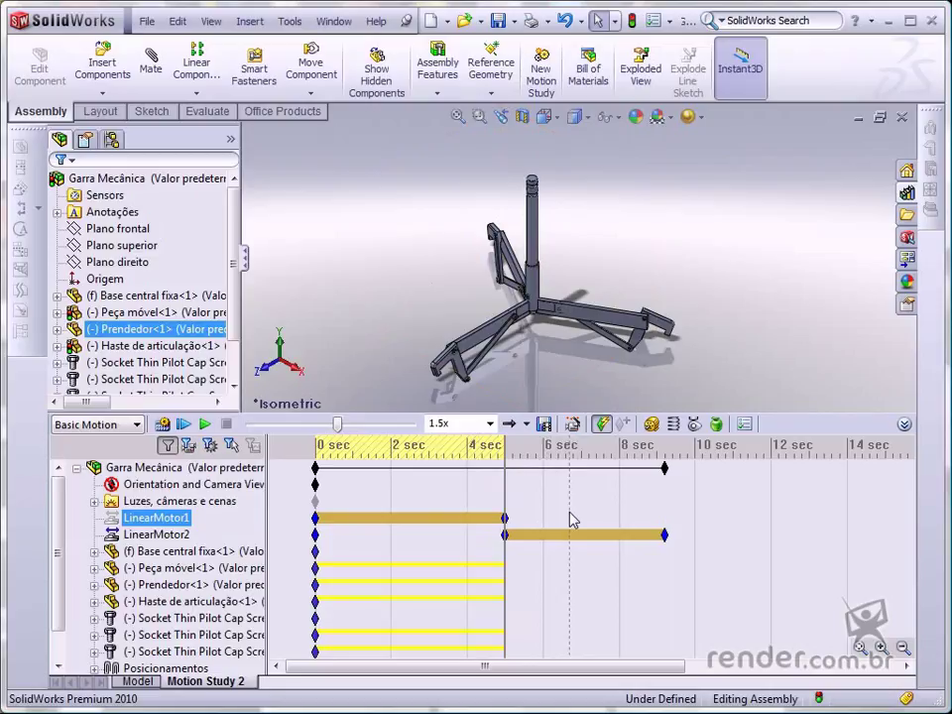
Recalculate the two-motor study and play it back through about 9 seconds
left_click(162, 425)
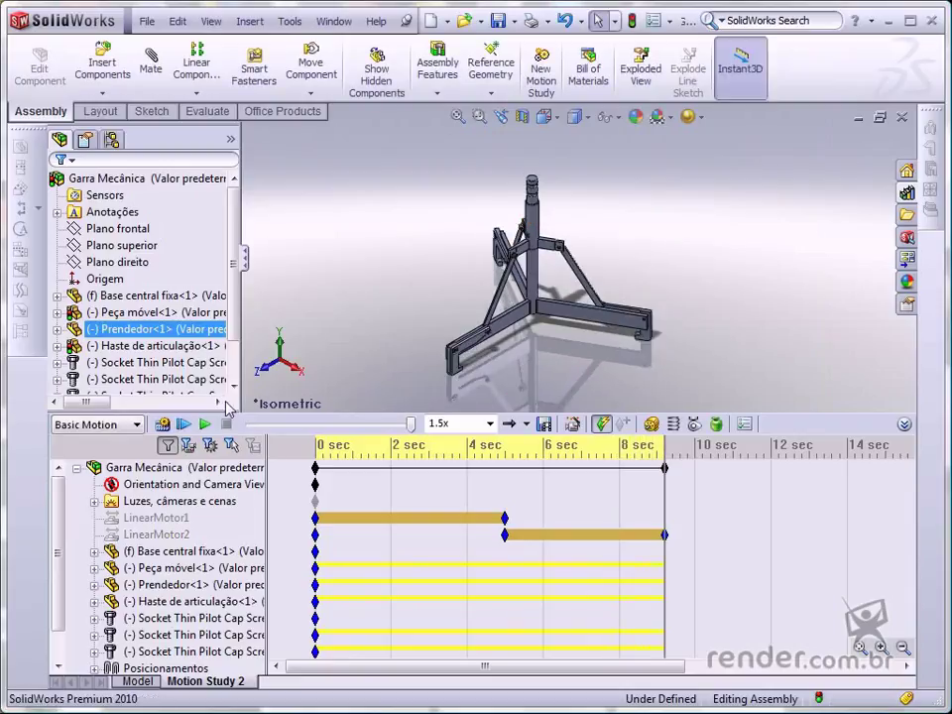
left_click(205, 424)
Pick Peça móvel and Base central fixa as a solid-body contact pair
left_click(694, 424)
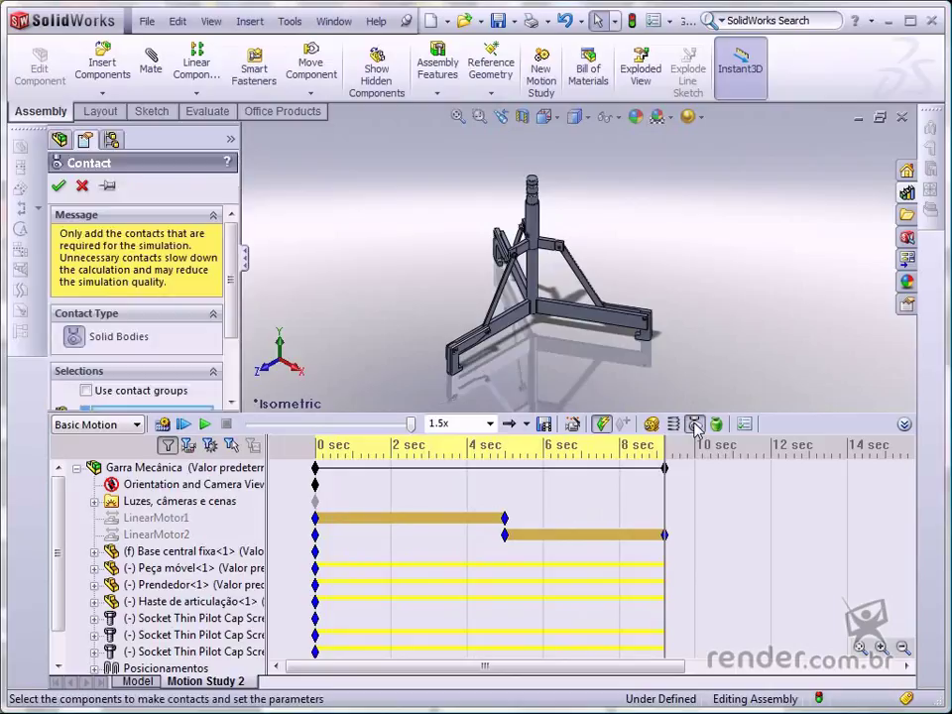
left_click_drag(234, 298, 238, 362)
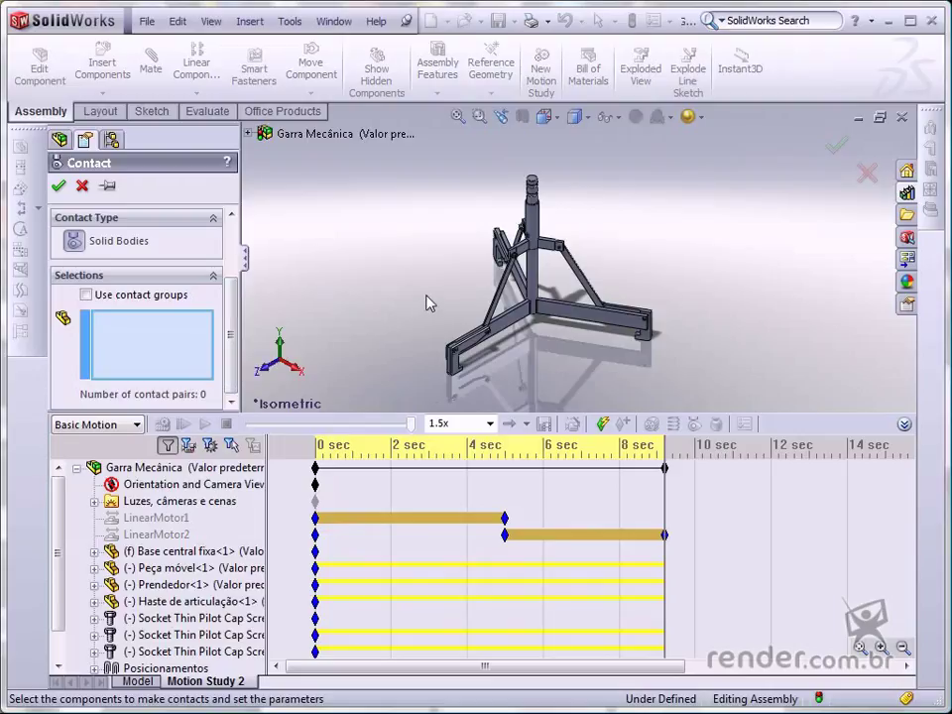
left_click(533, 227)
left_click(565, 296)
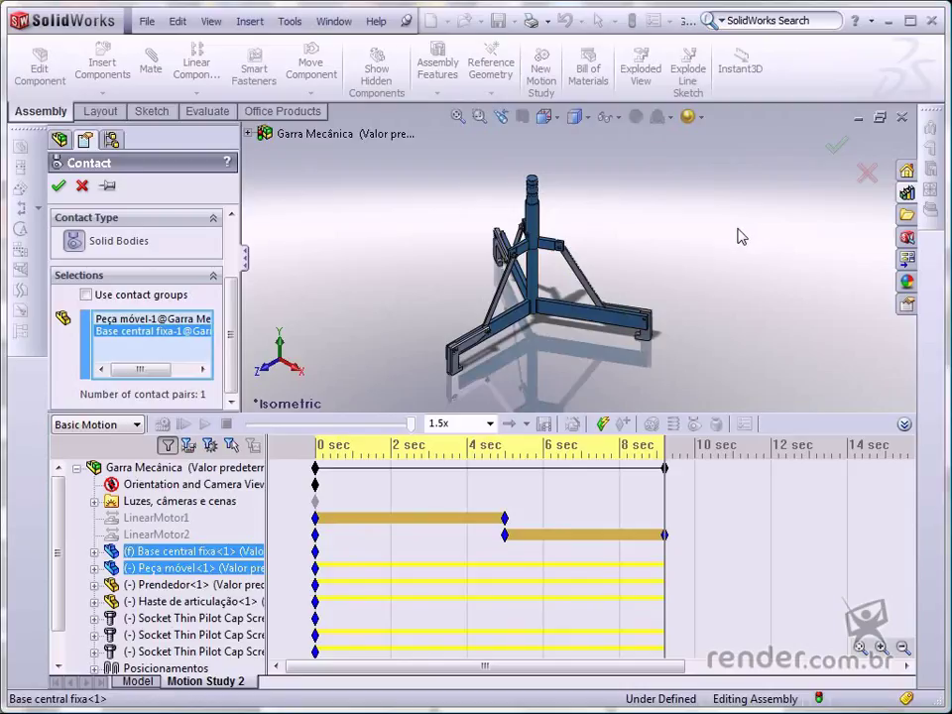
Confirm Solid Body Contact1, recalculate the motion study and play it back
left_click(836, 144)
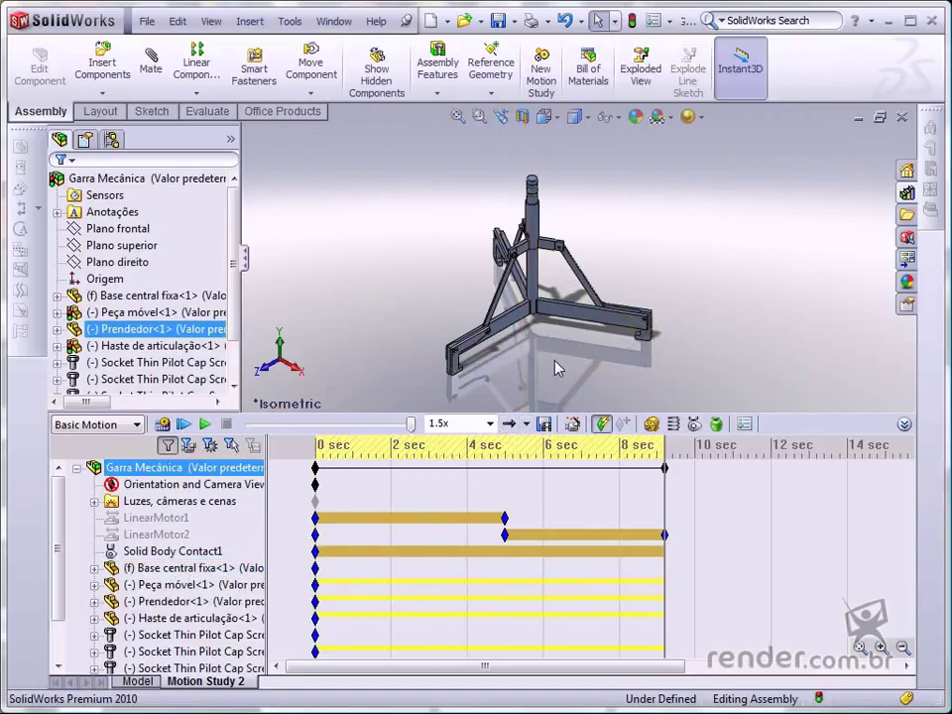
left_click(164, 424)
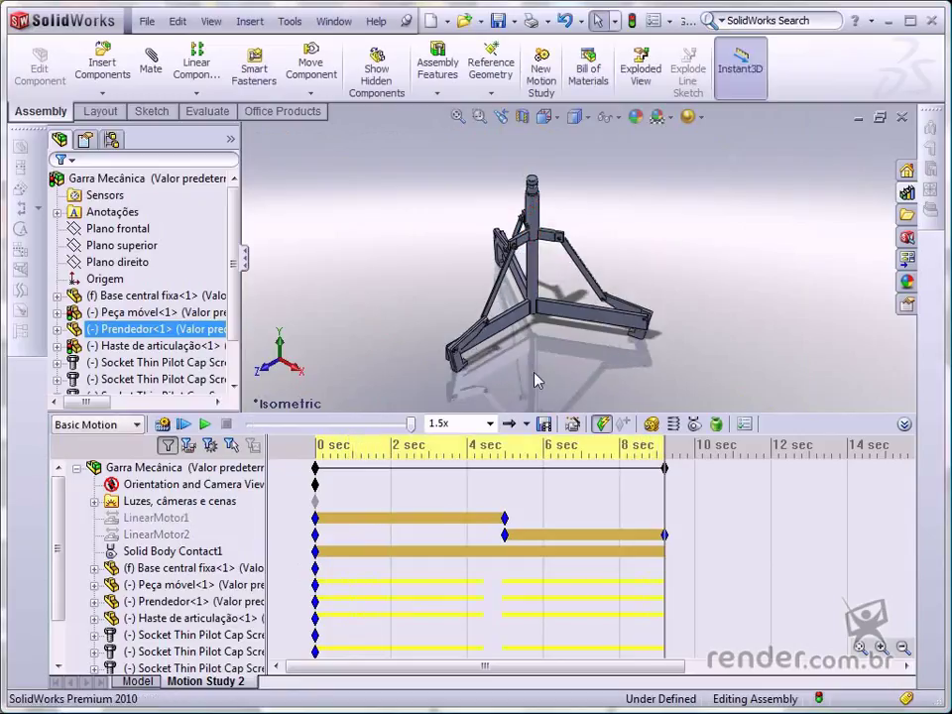
left_click(206, 425)
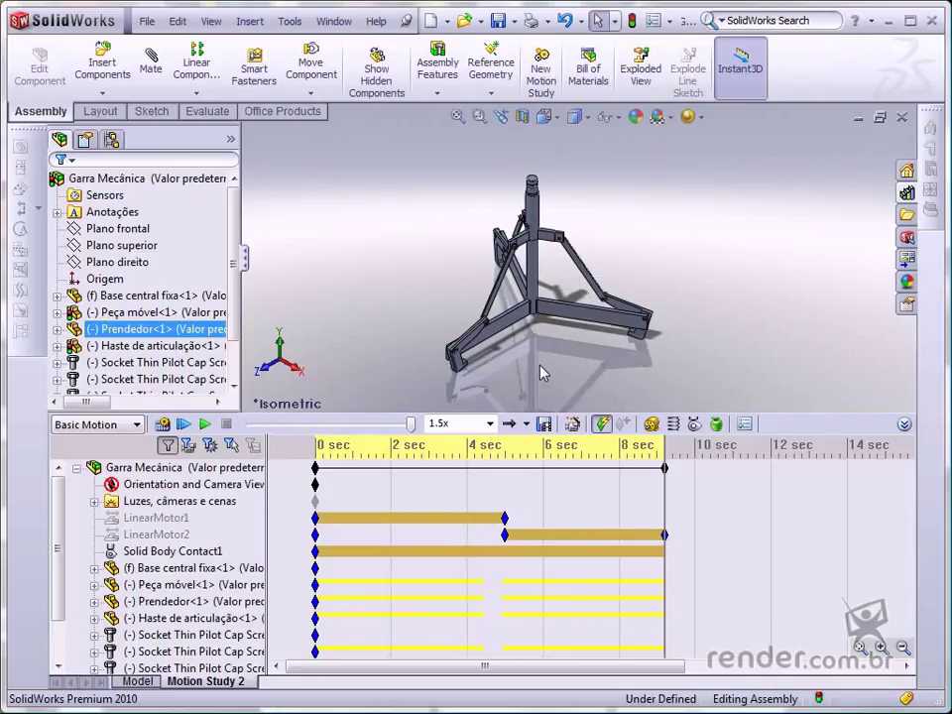
Save the animation as AVI 'Garra Mecânica' on the Desktop, replacing the existing file
left_click(543, 425)
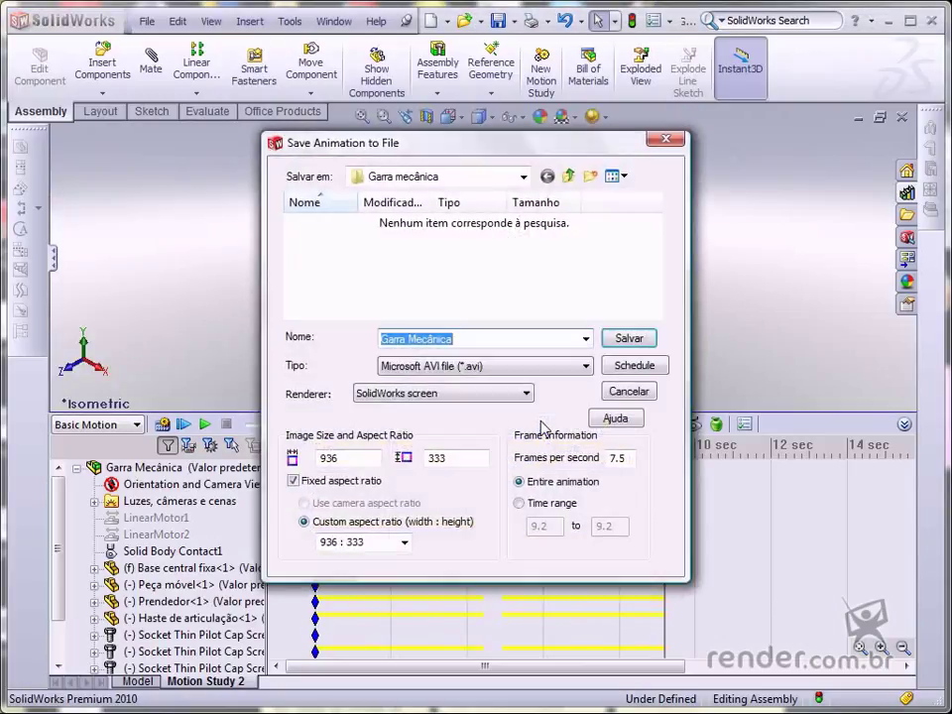
left_click(501, 368)
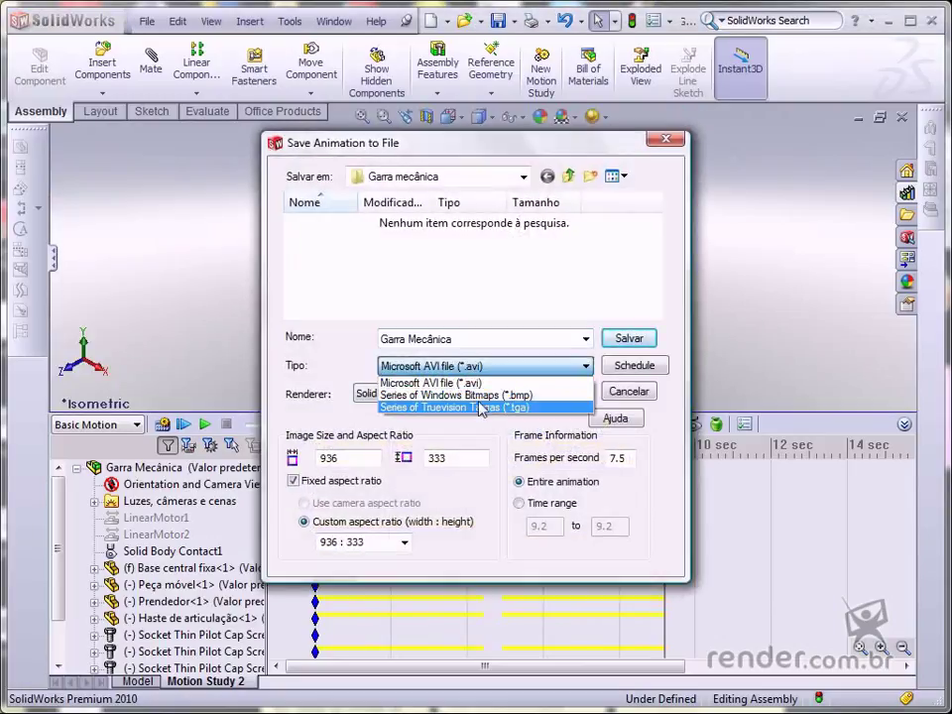
left_click(486, 383)
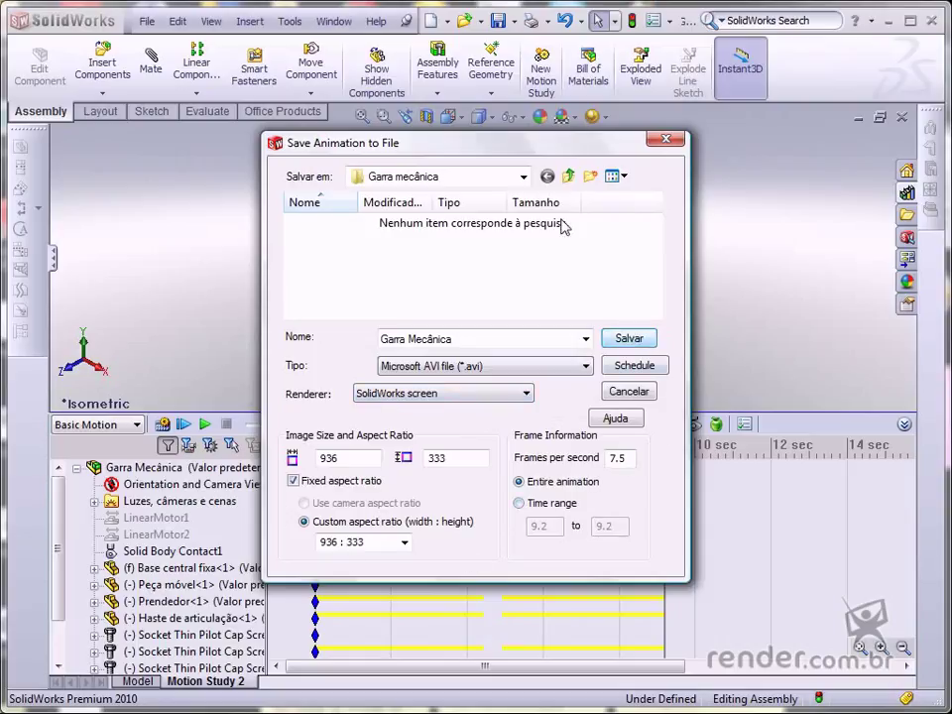
left_click(522, 176)
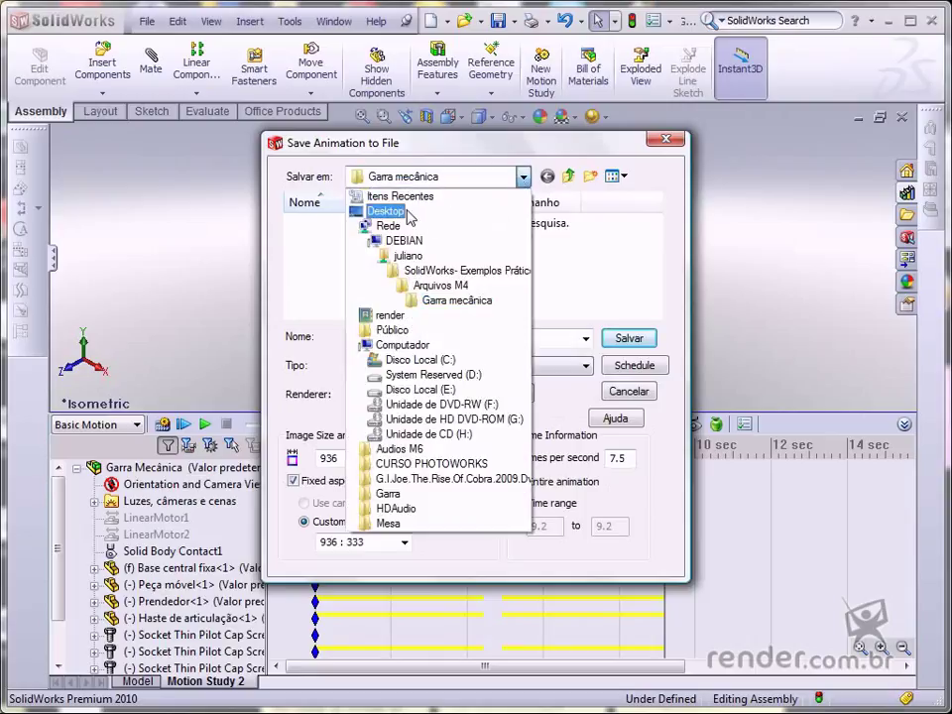
left_click(417, 211)
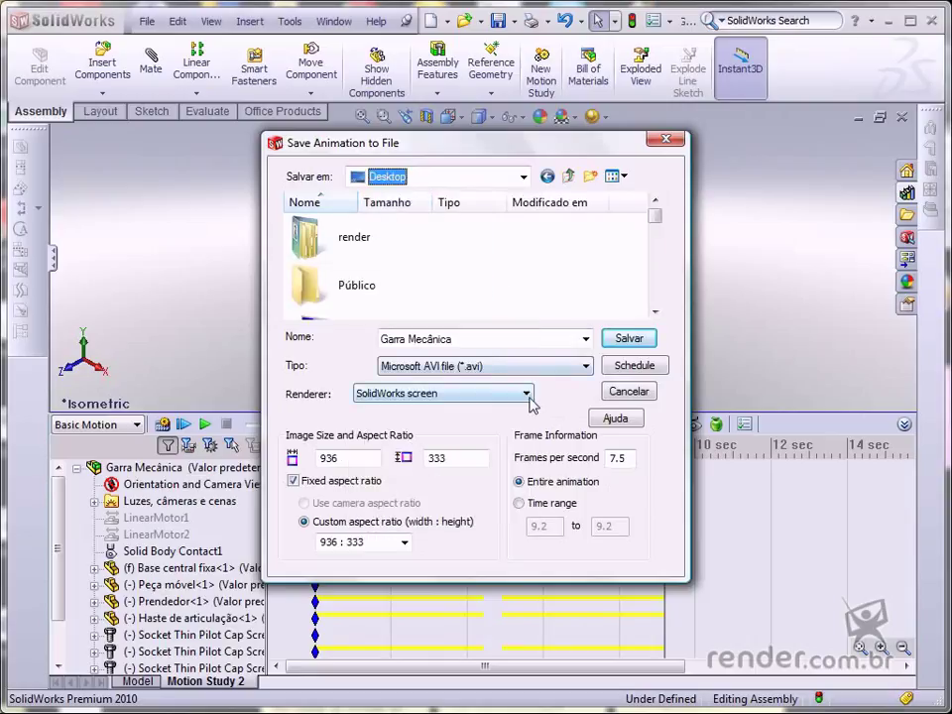
left_click(628, 339)
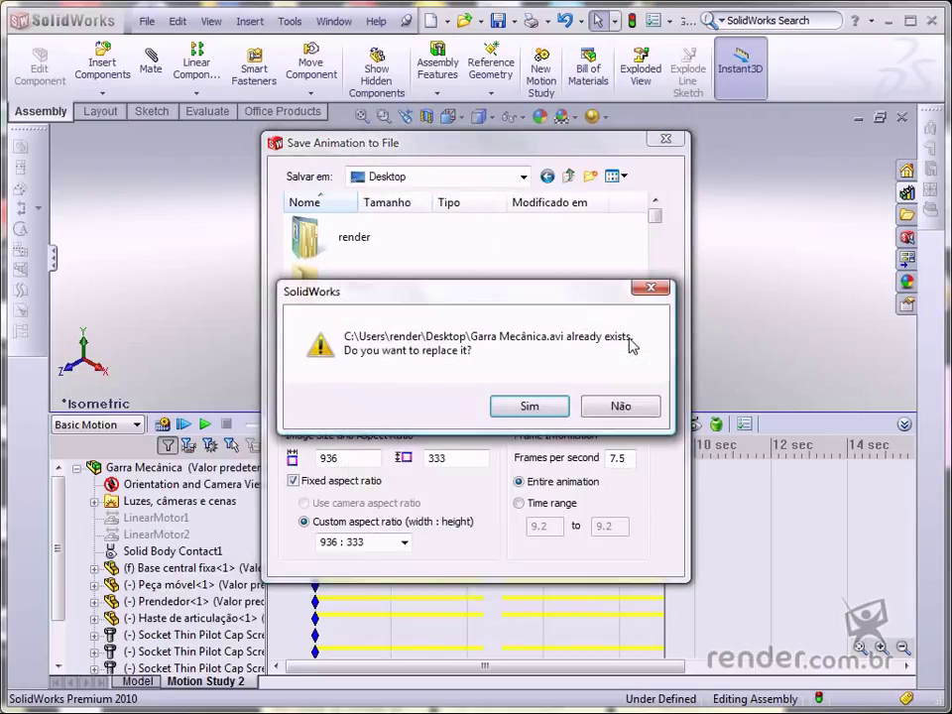
left_click(510, 407)
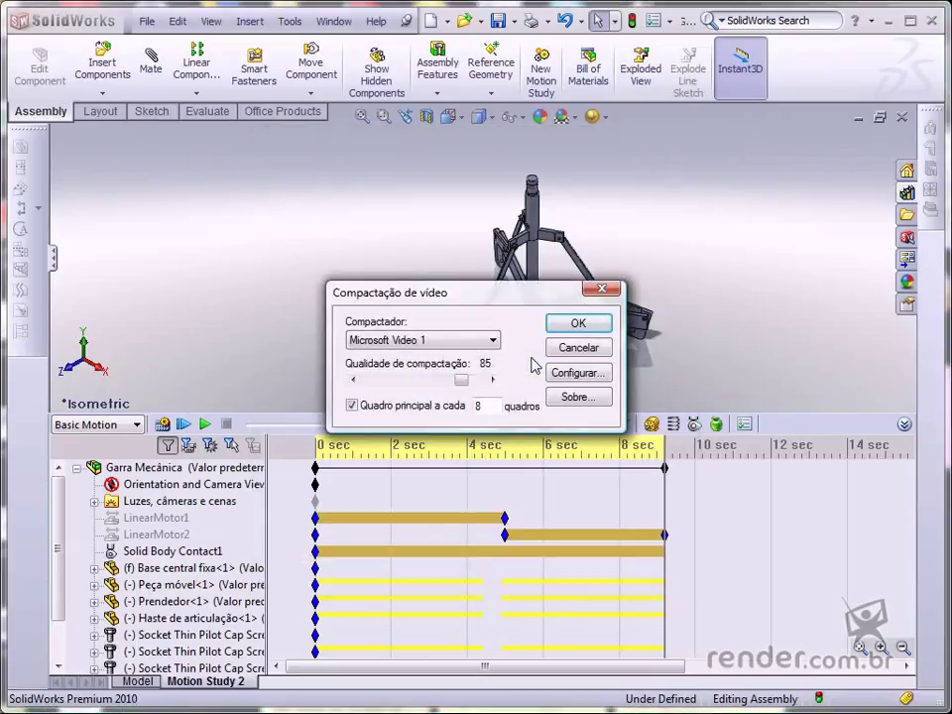
Keep Microsoft Video 1 compression at quality 85 and start exporting the animation
left_click(492, 340)
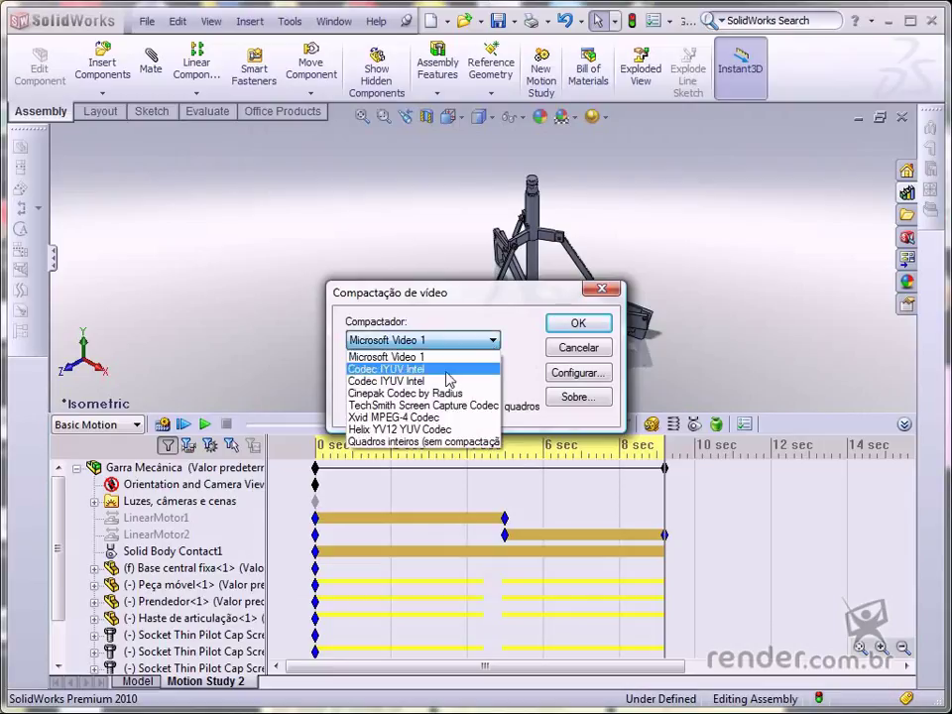
left_click(406, 357)
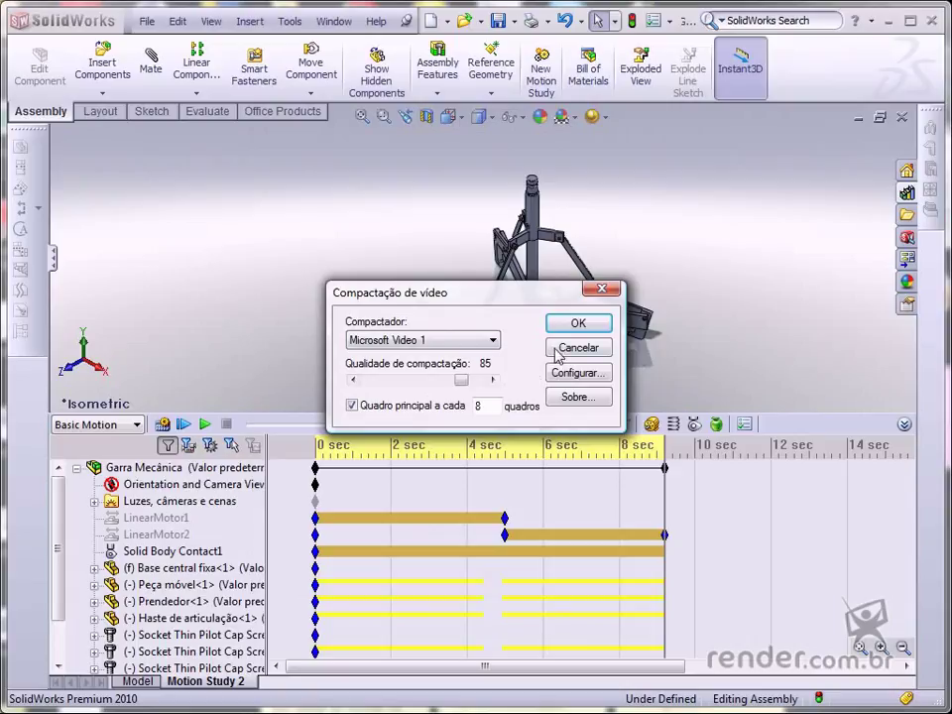
left_click(577, 323)
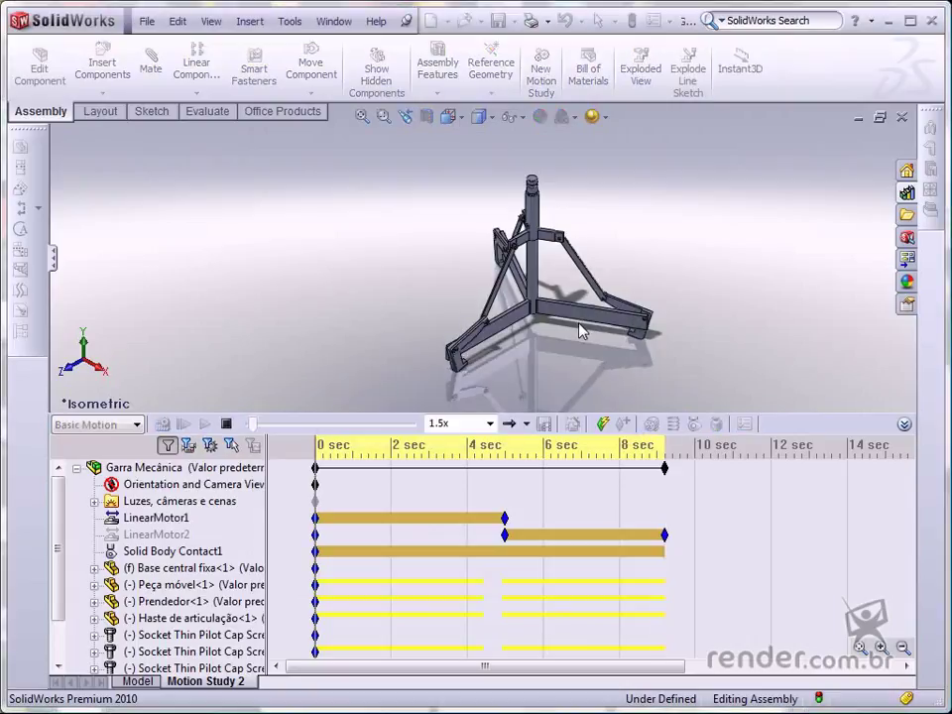